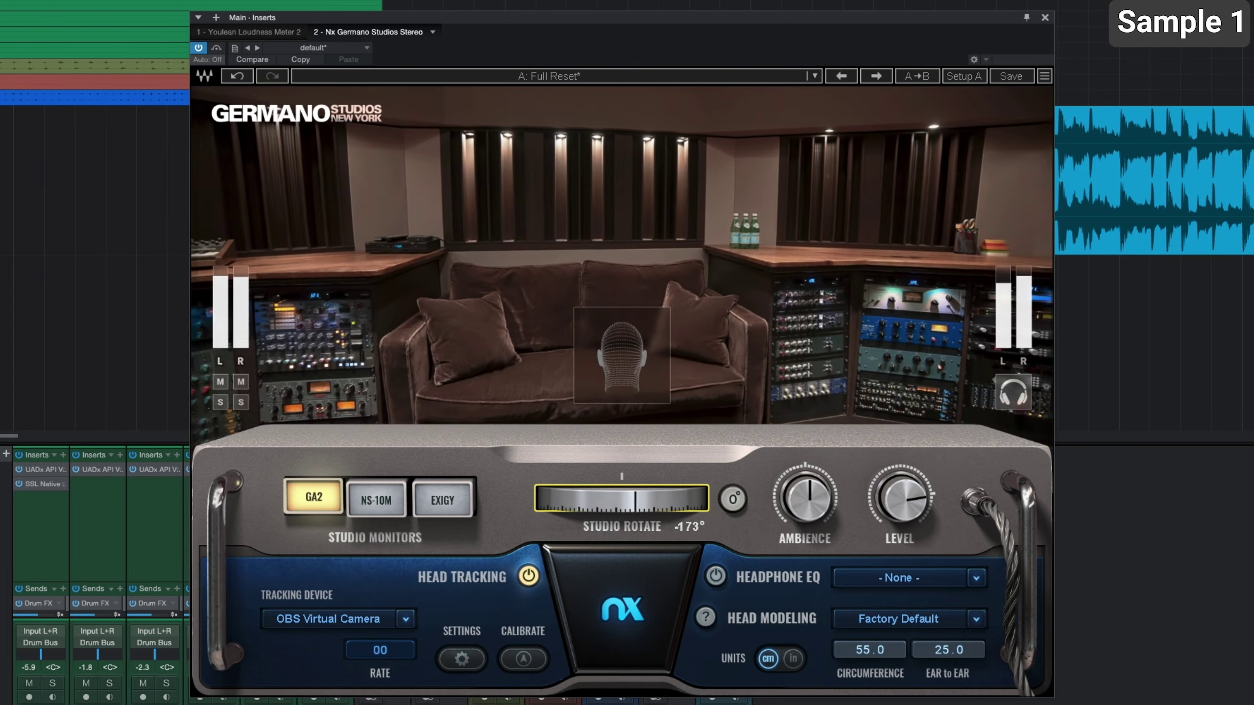
Rotate the studio to about -173° to face the rear couch and reset the rotation to 0°.
drag(688, 504, 542, 504)
click(735, 501)
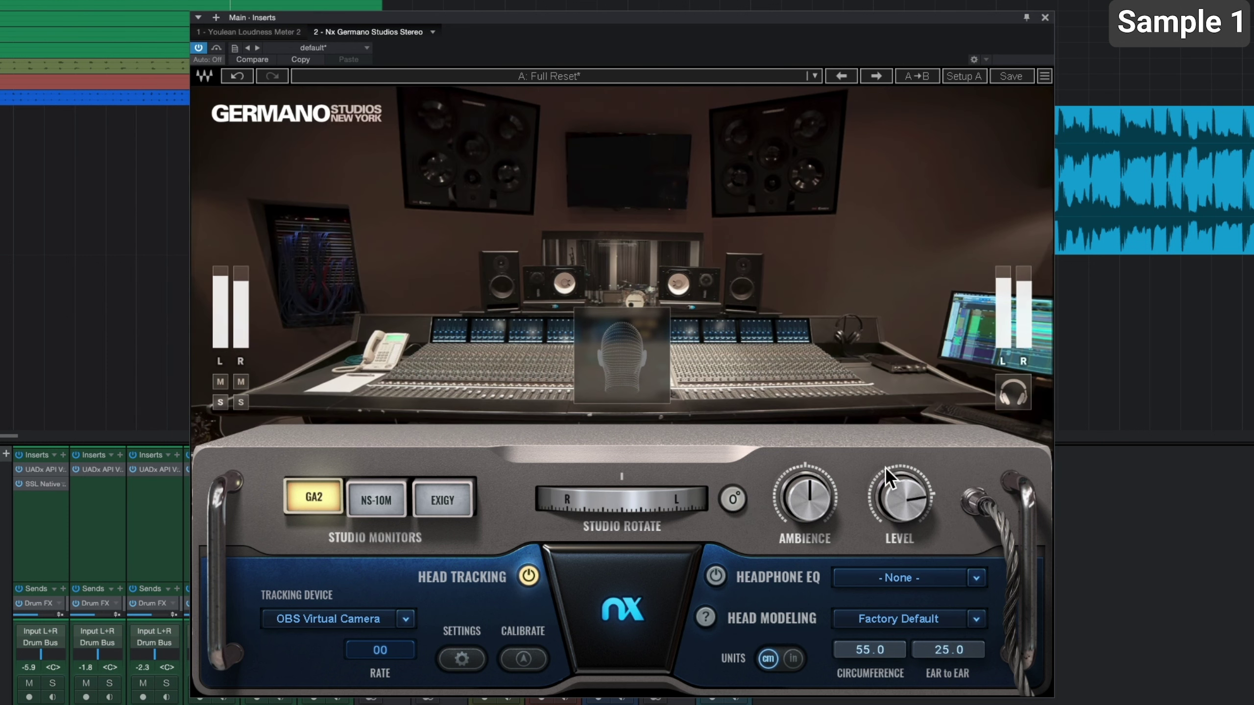
Raise the Ambience close to its maximum on the GA2 monitors and compare the sound with the plug-in bypassed and active.
drag(806, 514, 806, 510)
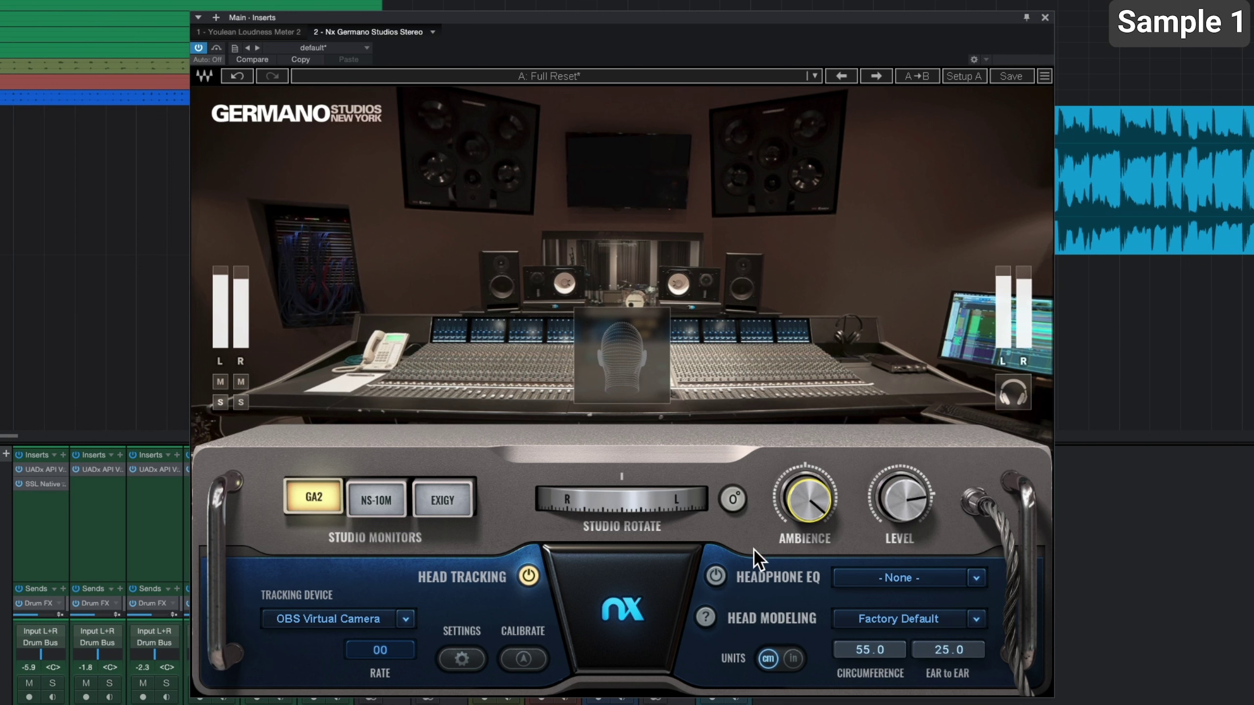
click(213, 49)
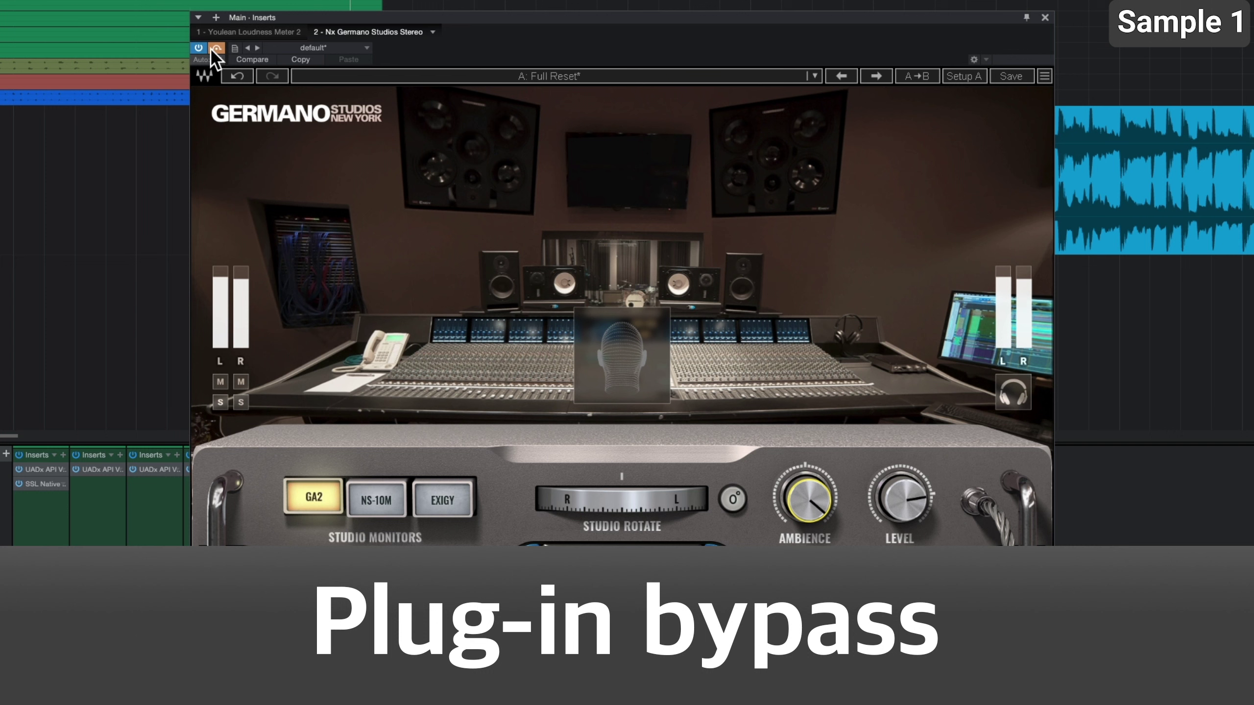
click(213, 49)
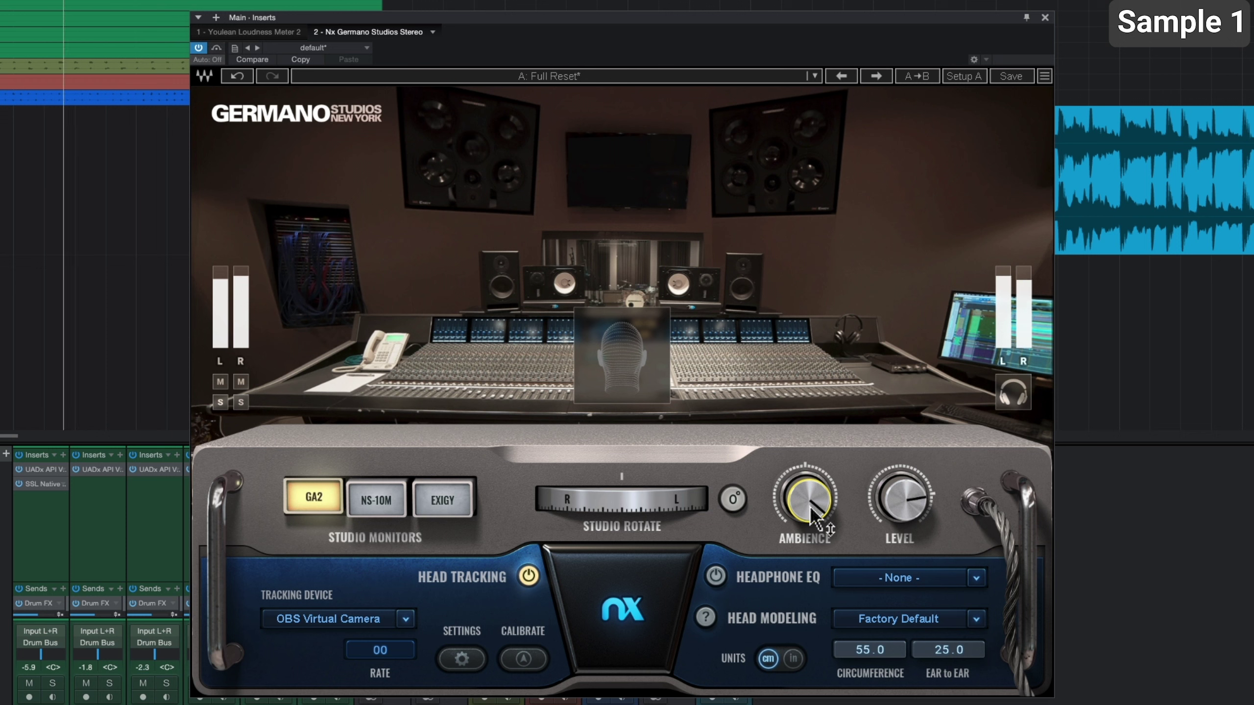
Switch the studio monitors to NS-10M, audition the studio rotated to about 25°, and reset the rotation to 0°.
click(378, 500)
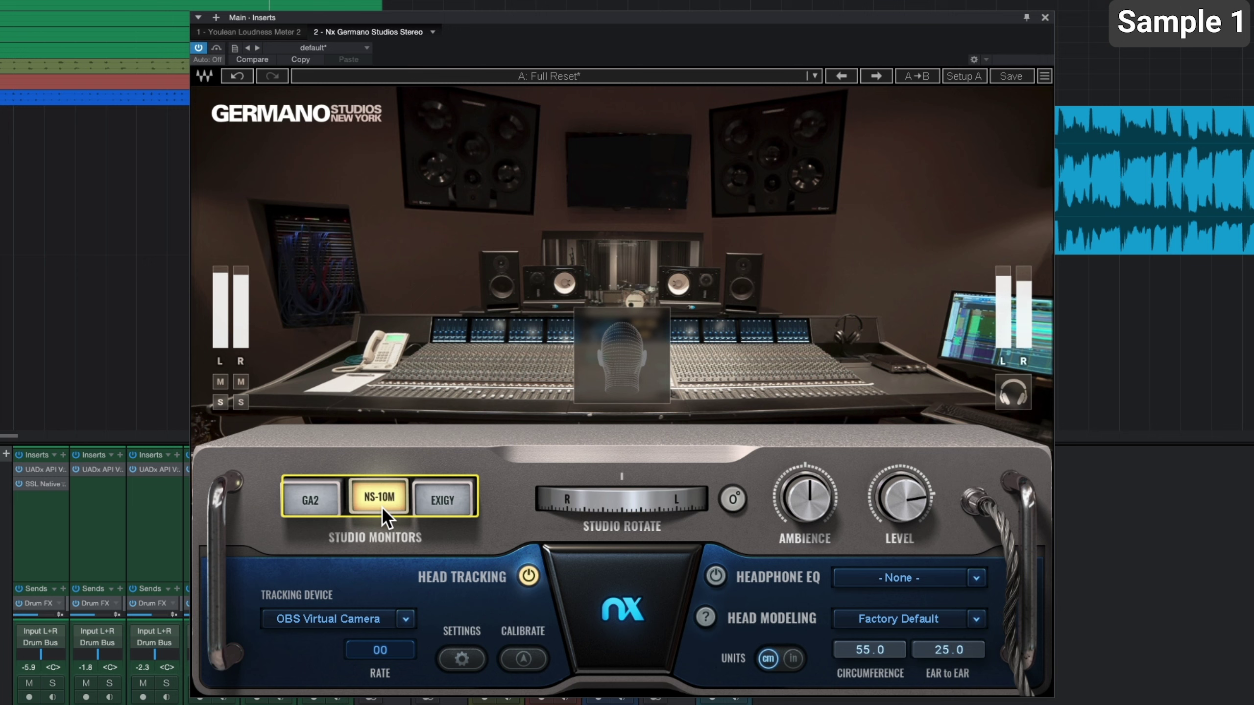
mouse_move(645, 503)
mouse_down()
mouse_move(553, 503)
mouse_move(659, 503)
mouse_up()
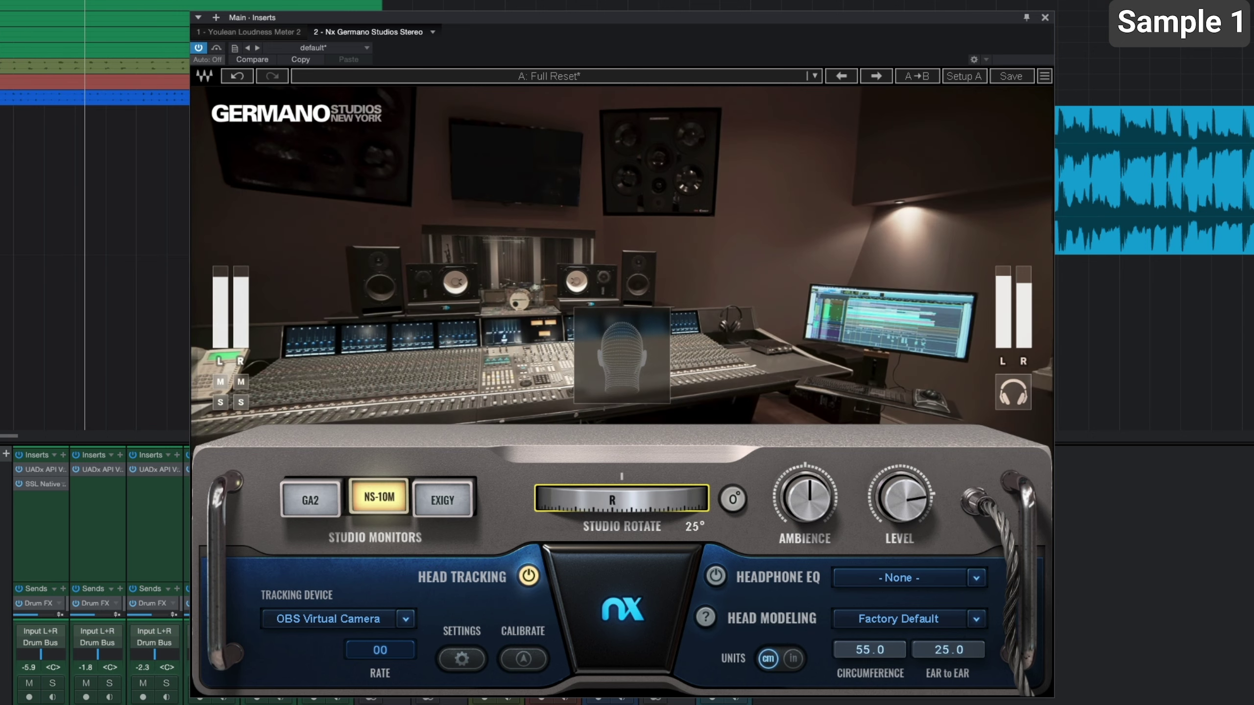
click(733, 499)
Raise the Ambience past 125% on the NS-10M monitors and compare the sound by bypassing and re-enabling the plug-in.
drag(805, 498, 805, 482)
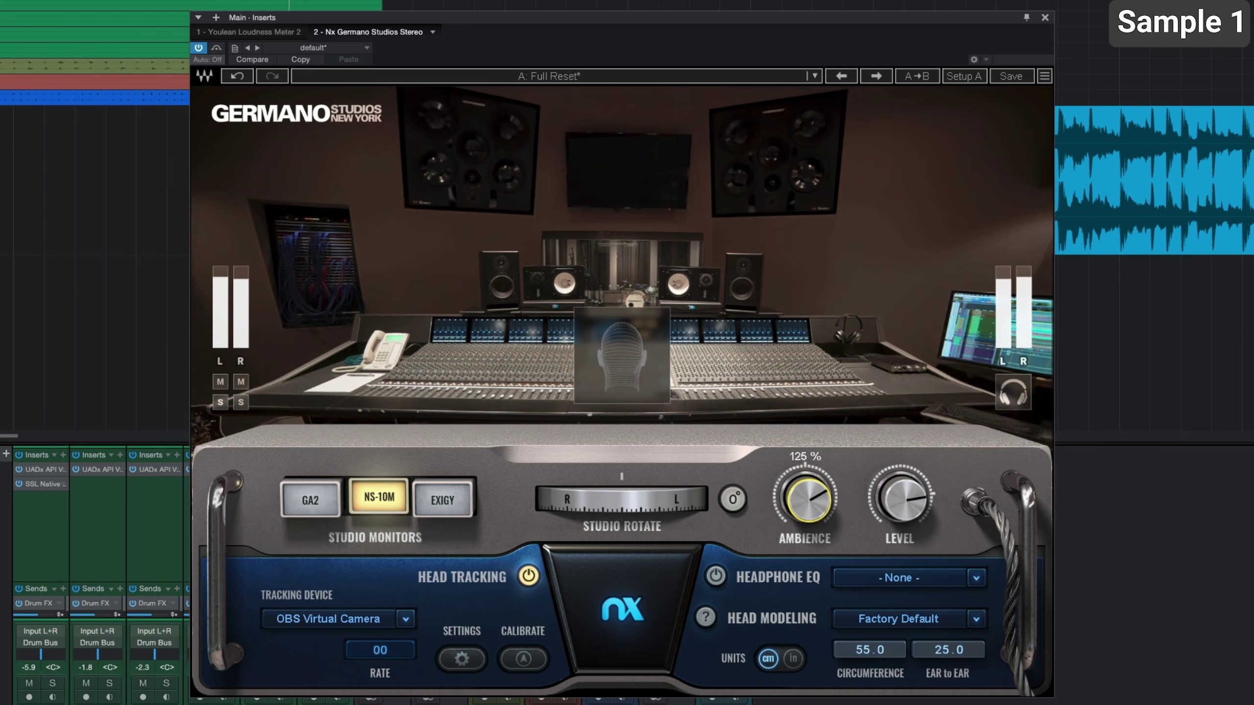
drag(805, 498, 805, 498)
click(220, 49)
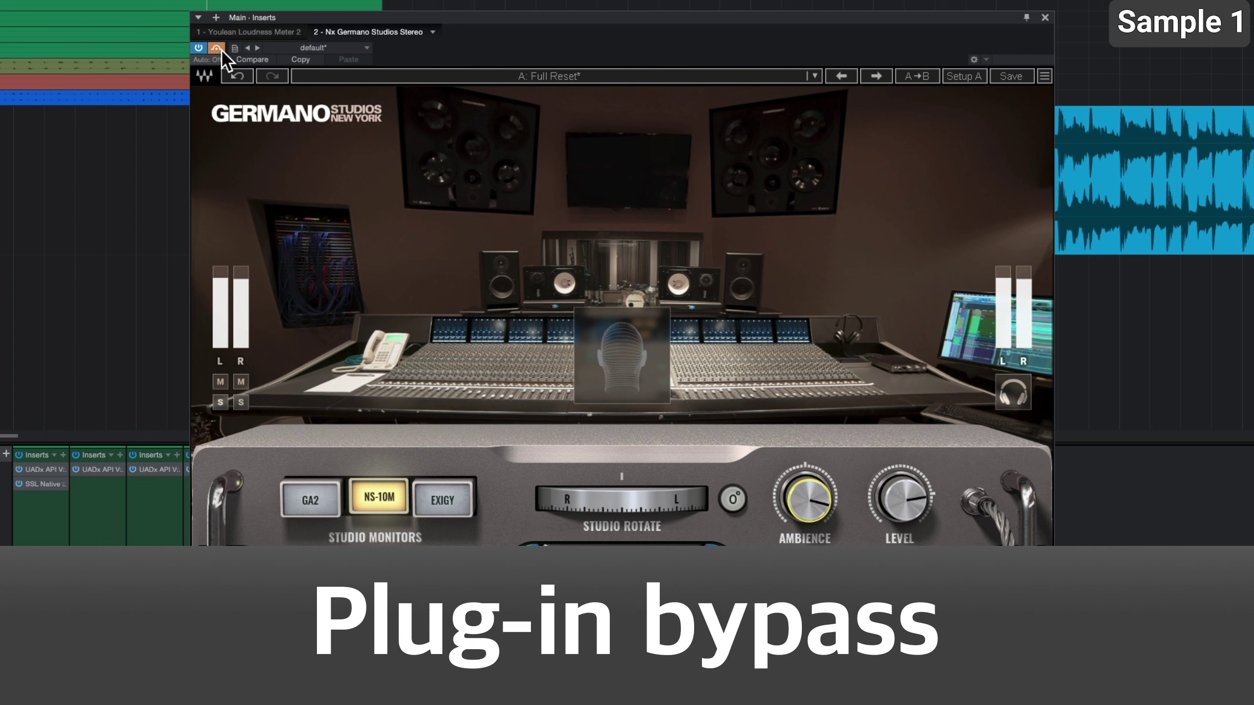
click(221, 49)
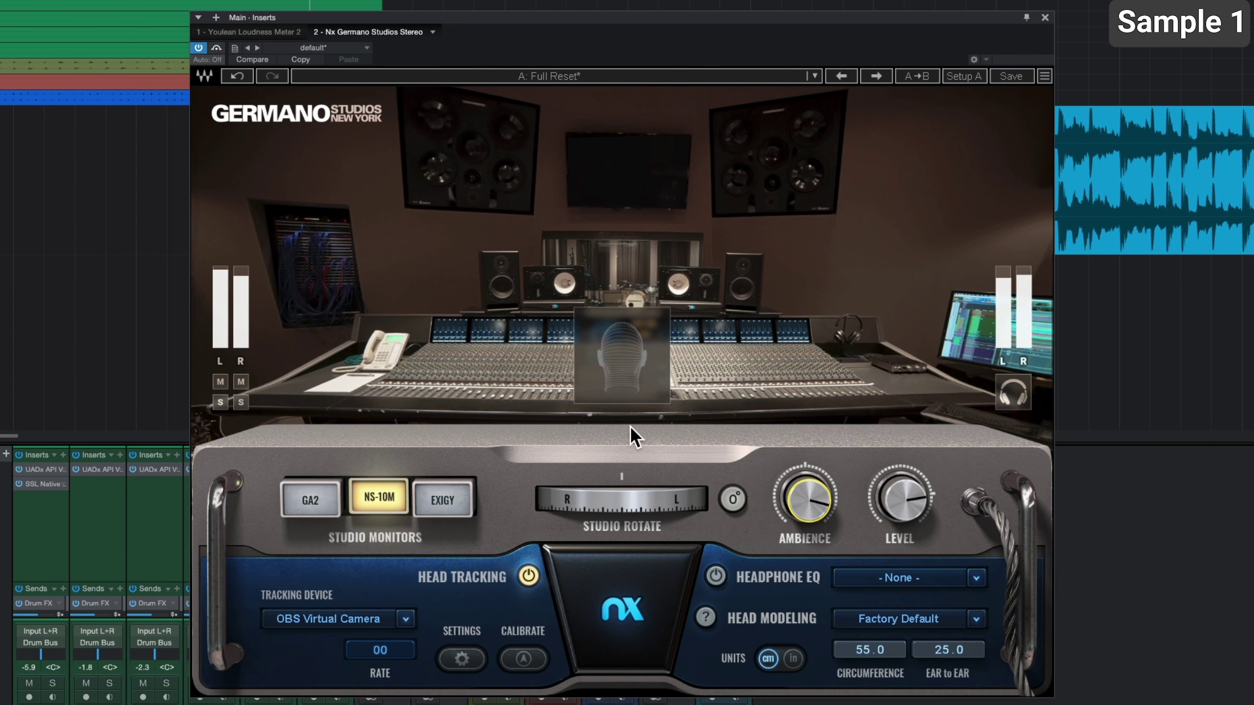
Lower the Ambience nearly to its minimum on the NS-10M monitors and compare against the bypassed signal.
drag(809, 491, 810, 533)
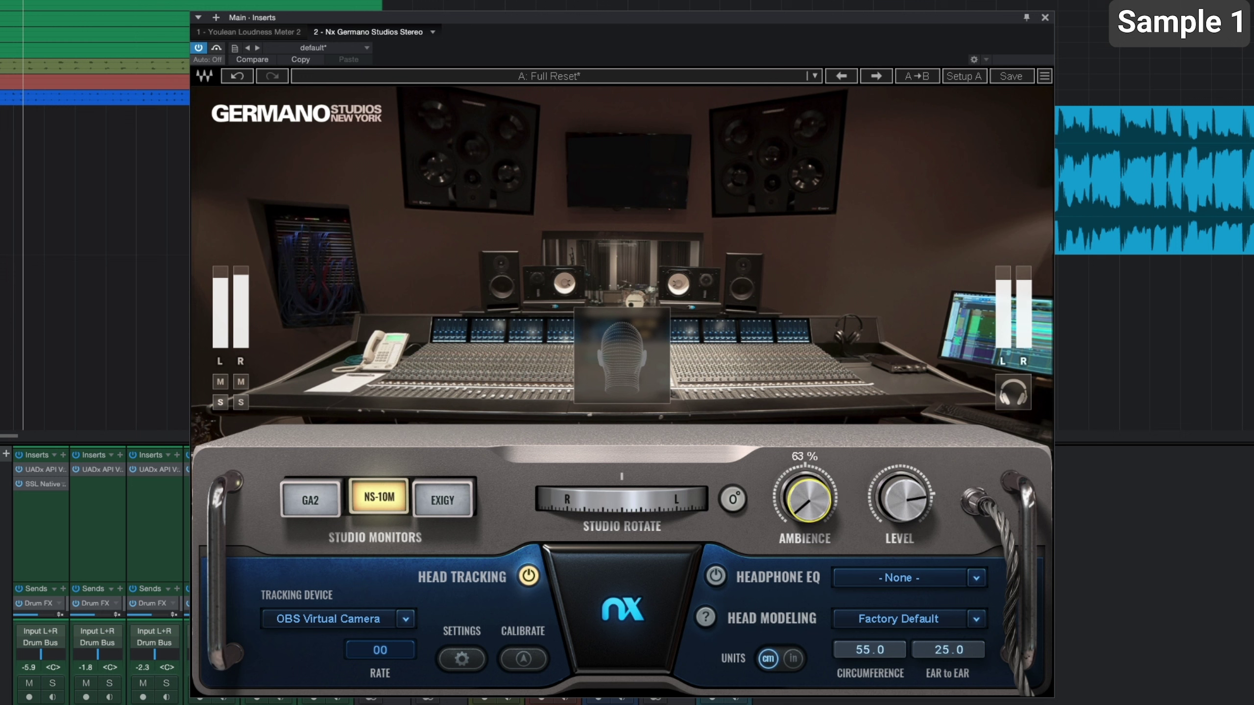
click(215, 49)
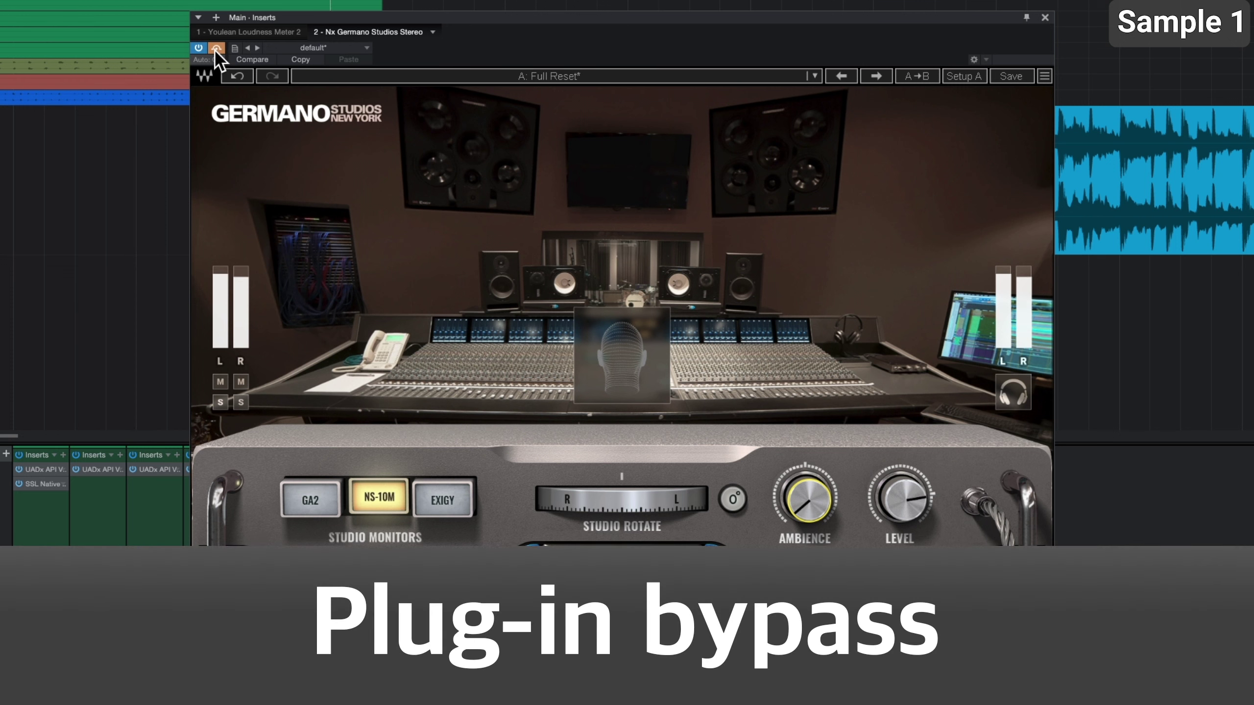
click(216, 49)
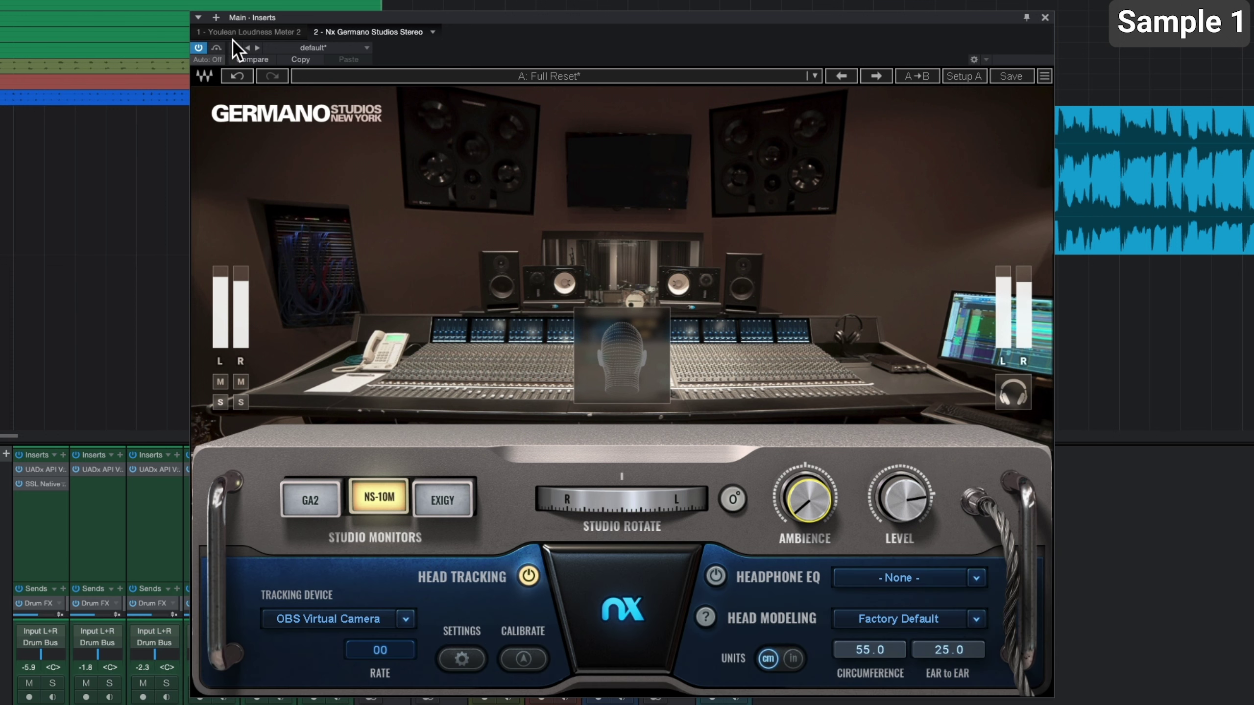
Switch the studio monitors to Exigy with the Ambience at its default and compare the sound with the plug-in bypass on and off.
click(451, 506)
double_click(811, 504)
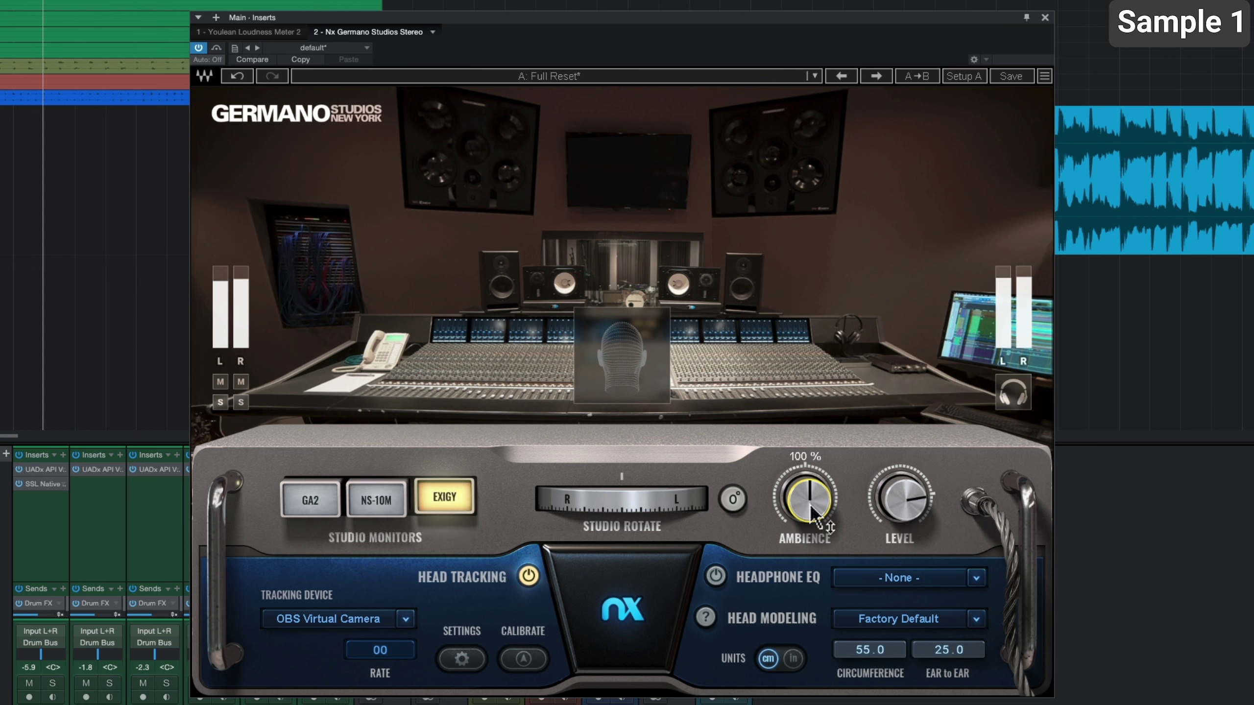
click(216, 49)
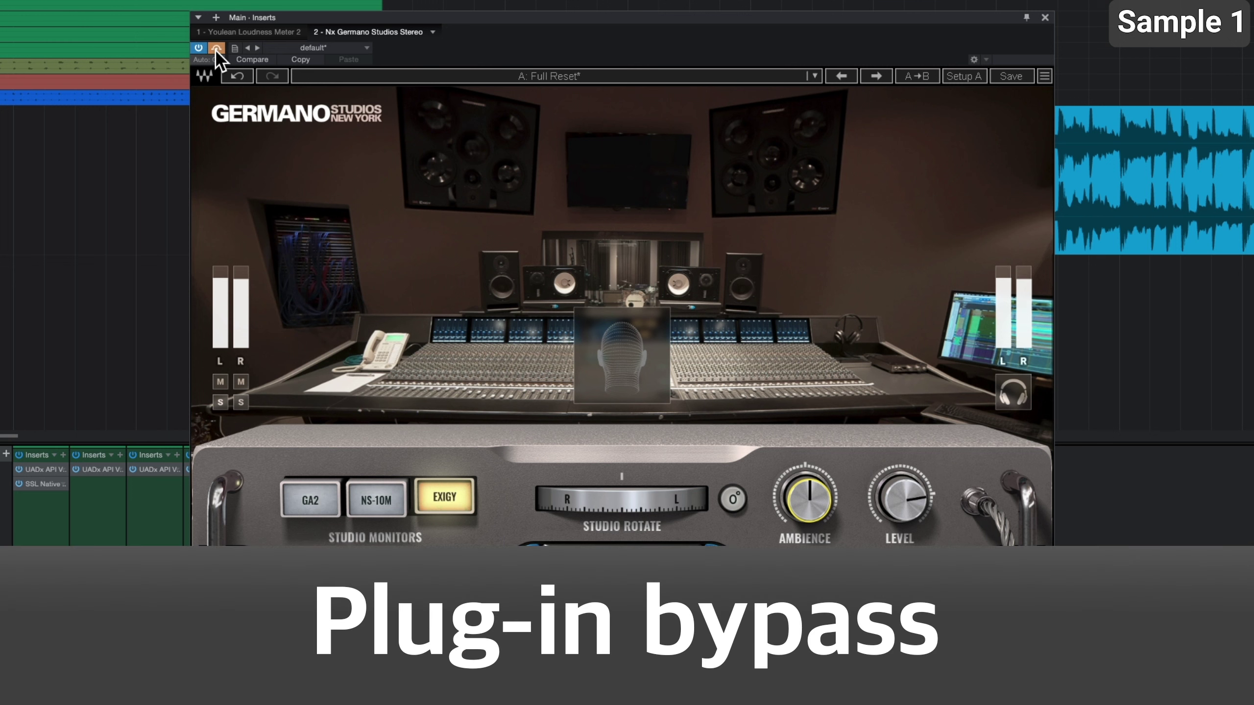
click(215, 50)
Raise the Ambience well above its default on the Exigy monitors and toggle the plug-in bypass on and off to compare.
drag(808, 511, 807, 462)
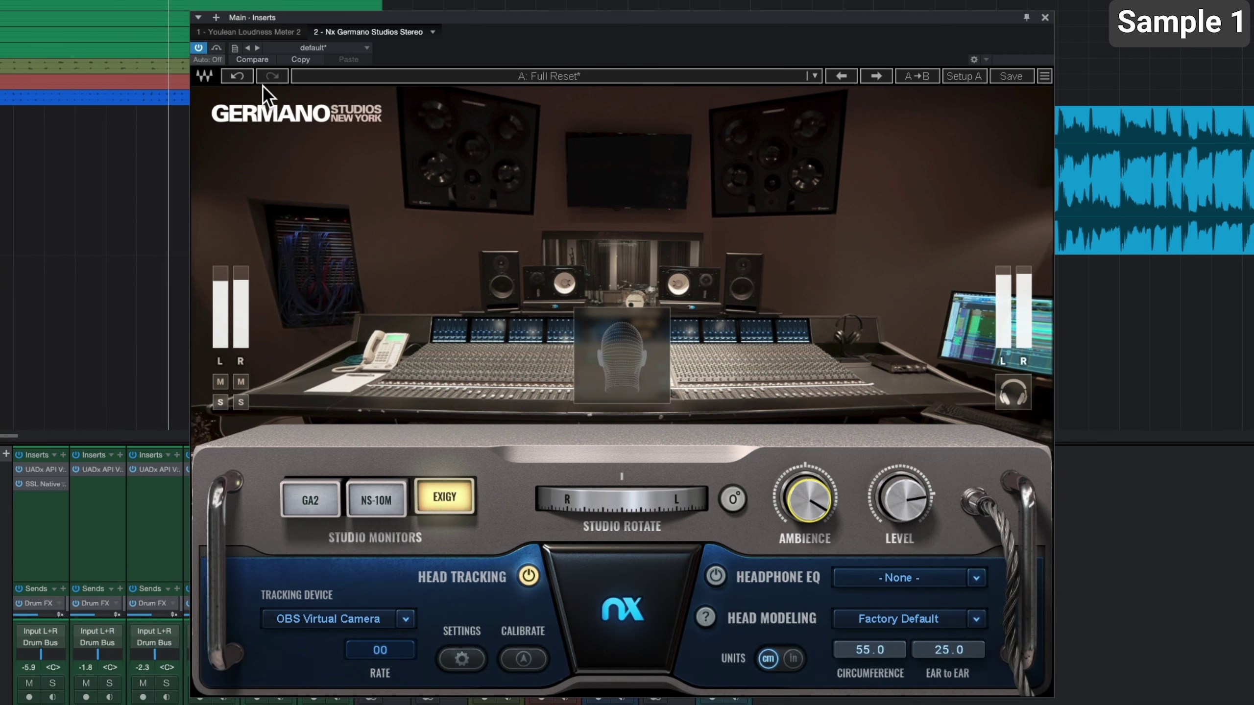
click(216, 49)
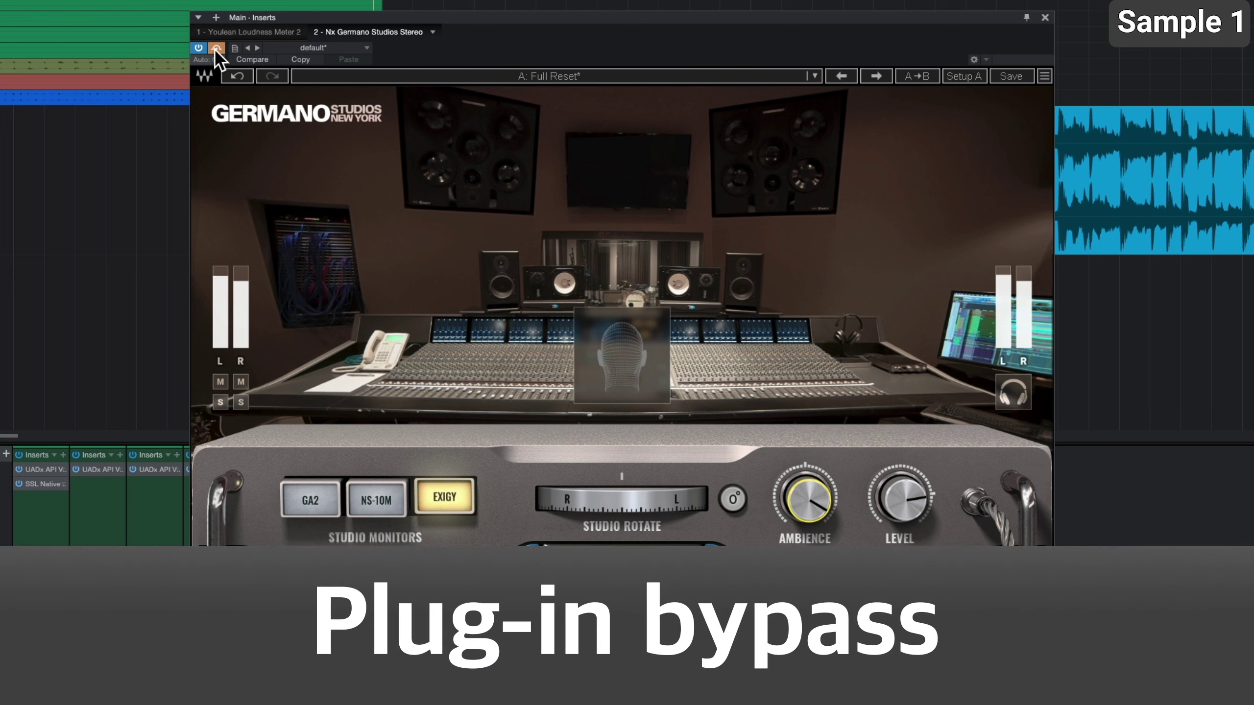
click(216, 49)
Lower the Ambience well below its default on the Exigy monitors and compare with the plug-in briefly bypassed.
drag(817, 507, 817, 581)
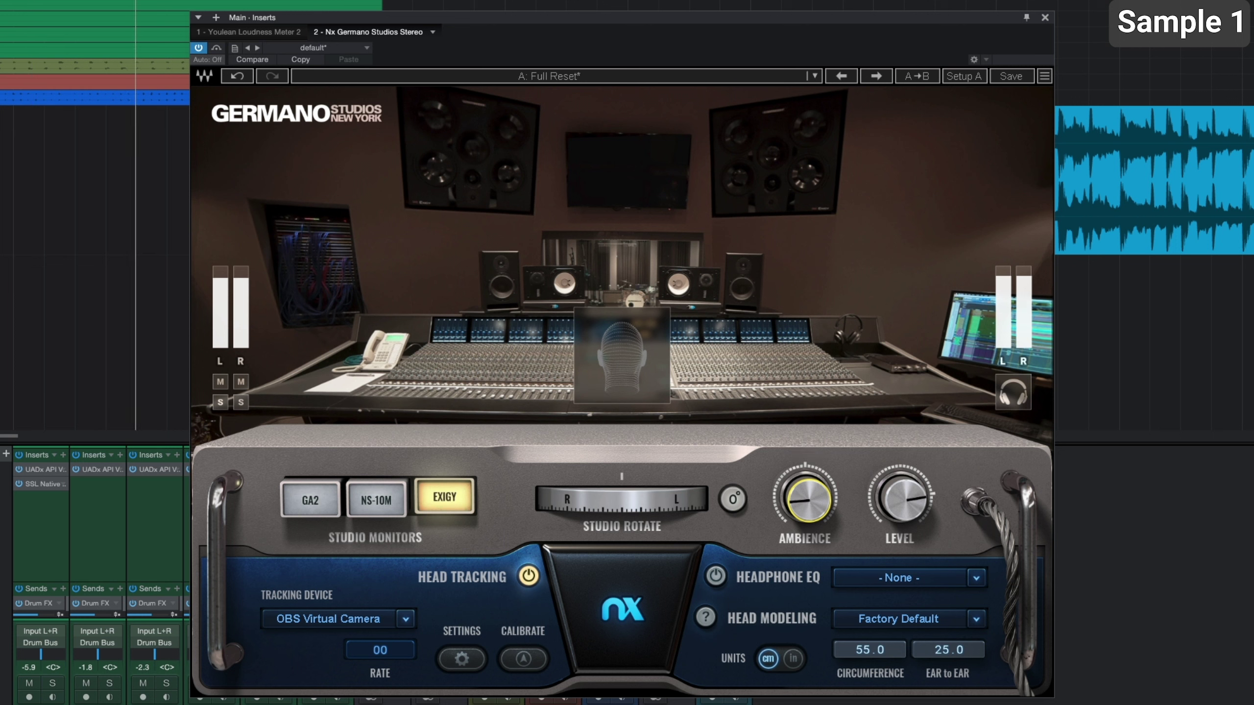
click(216, 48)
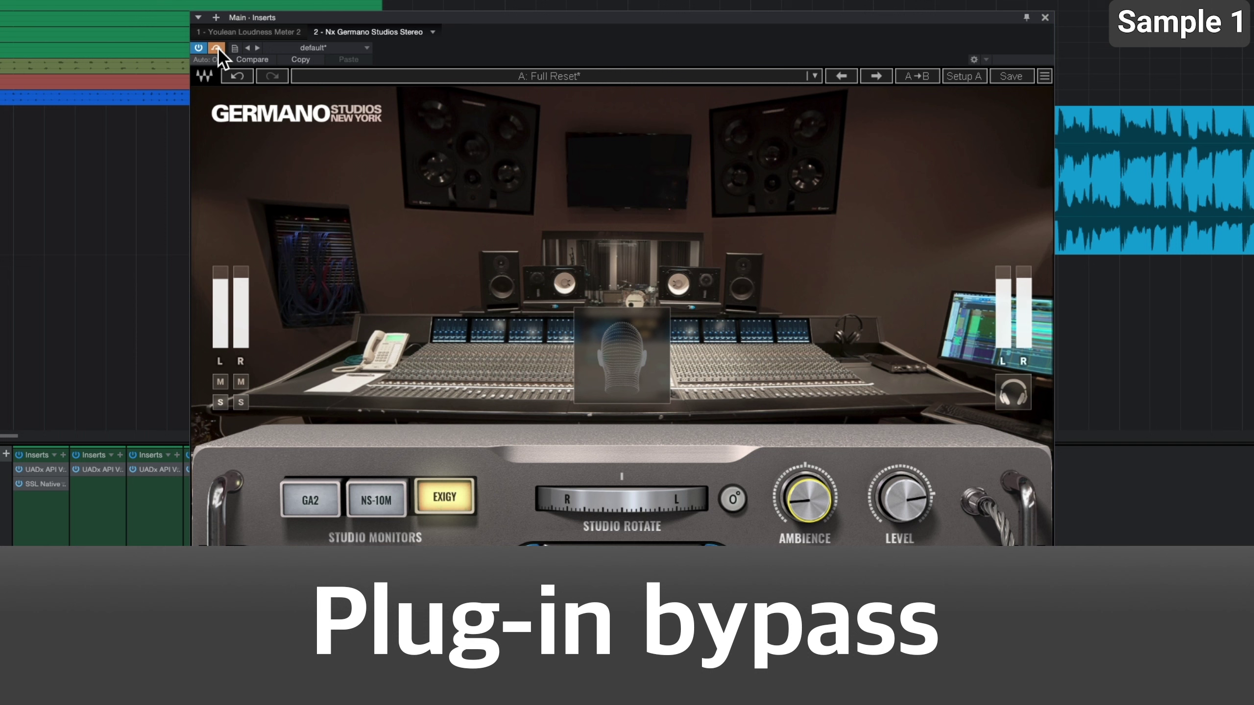
click(217, 48)
Restore the default Ambience, audition the studio rotated toward the keyboard side of the room, and reset the rotation to 0°.
double_click(801, 502)
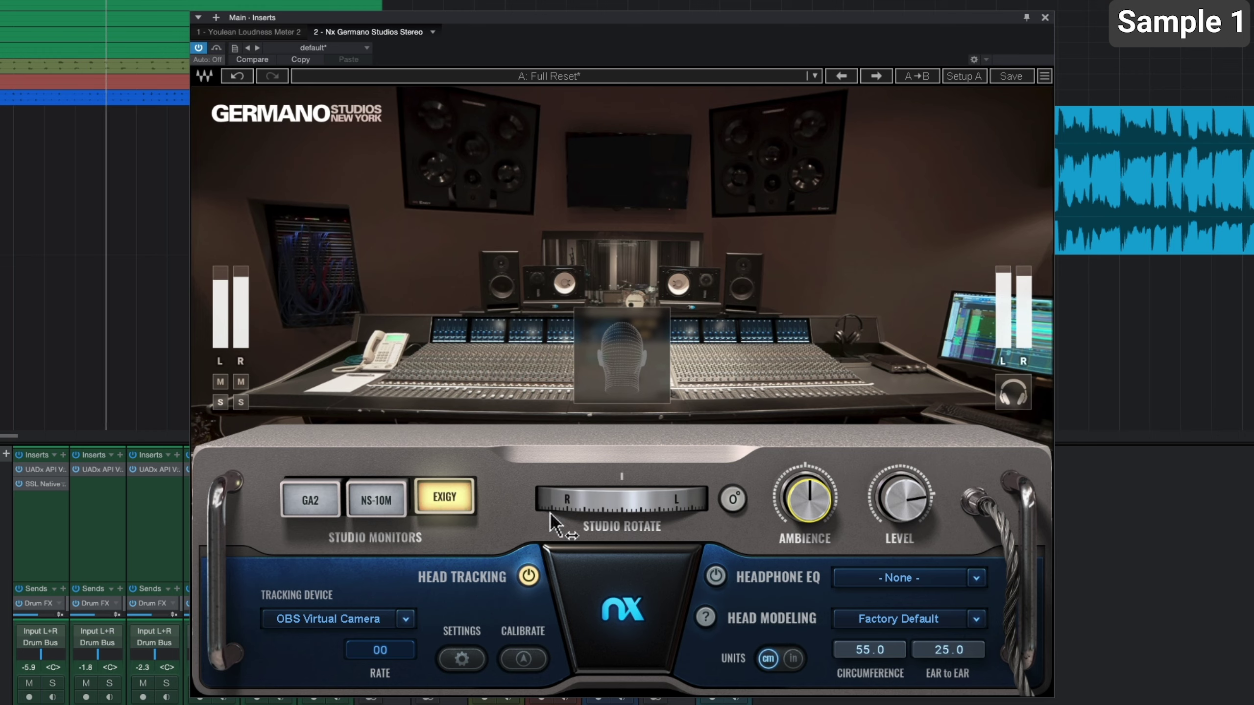
drag(617, 503, 715, 502)
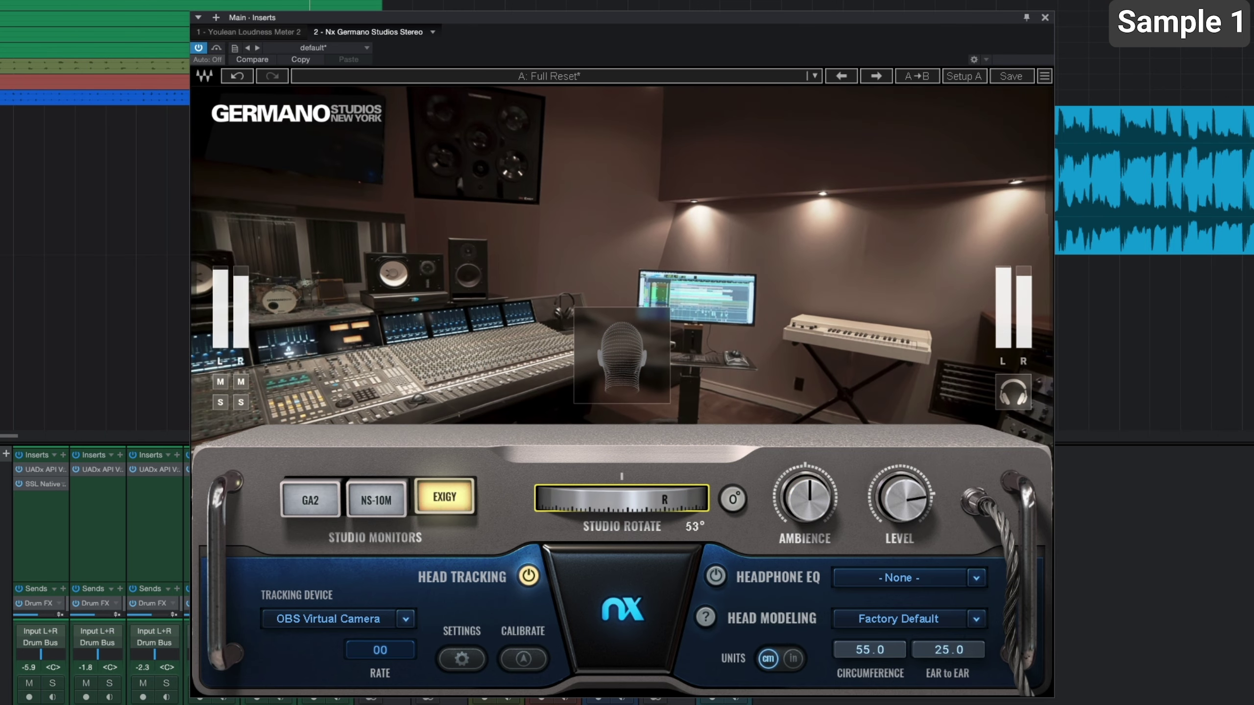
click(733, 499)
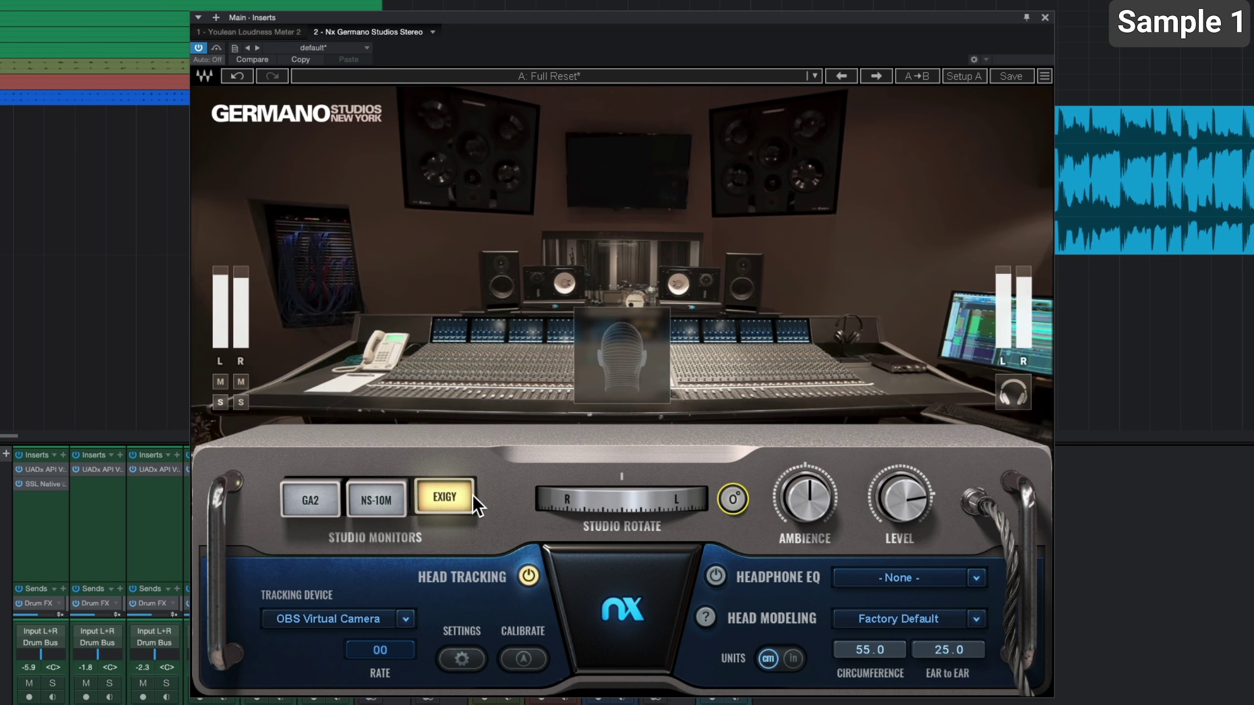
Audition the GA2, NS-10M and Exigy monitors in turn and compare Exigy with the bypassed signal.
click(318, 502)
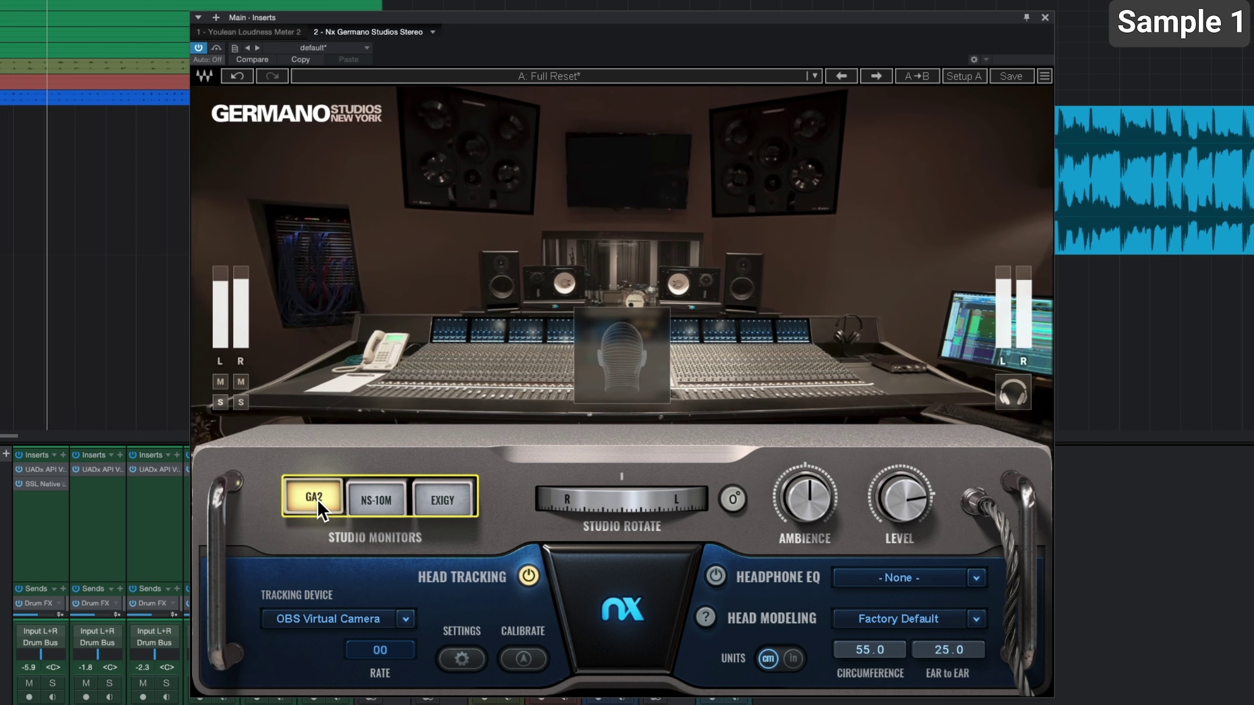
click(385, 501)
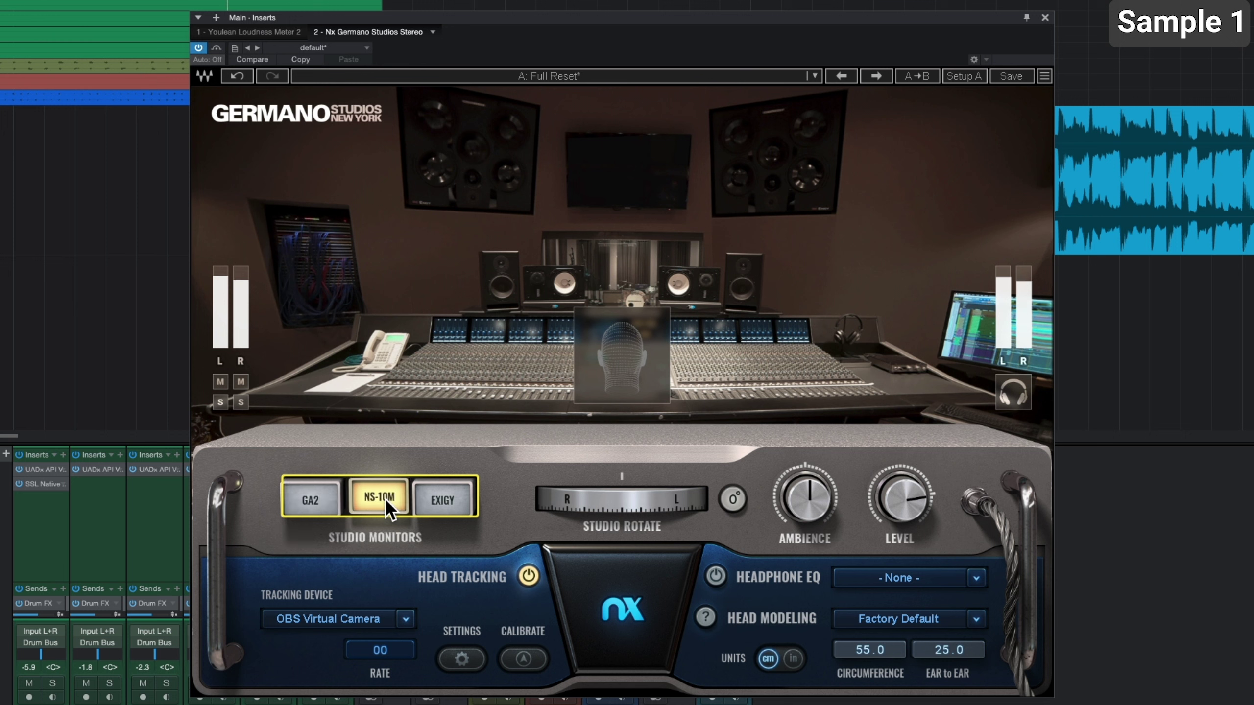
click(442, 498)
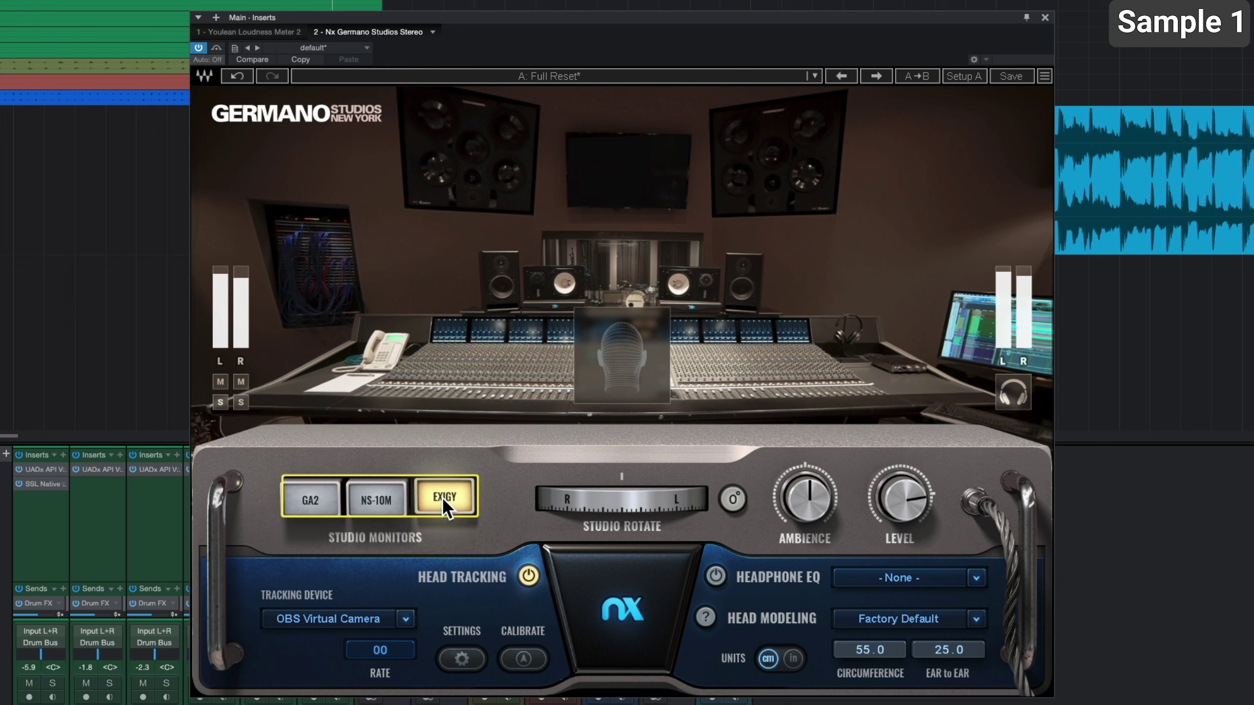
click(216, 48)
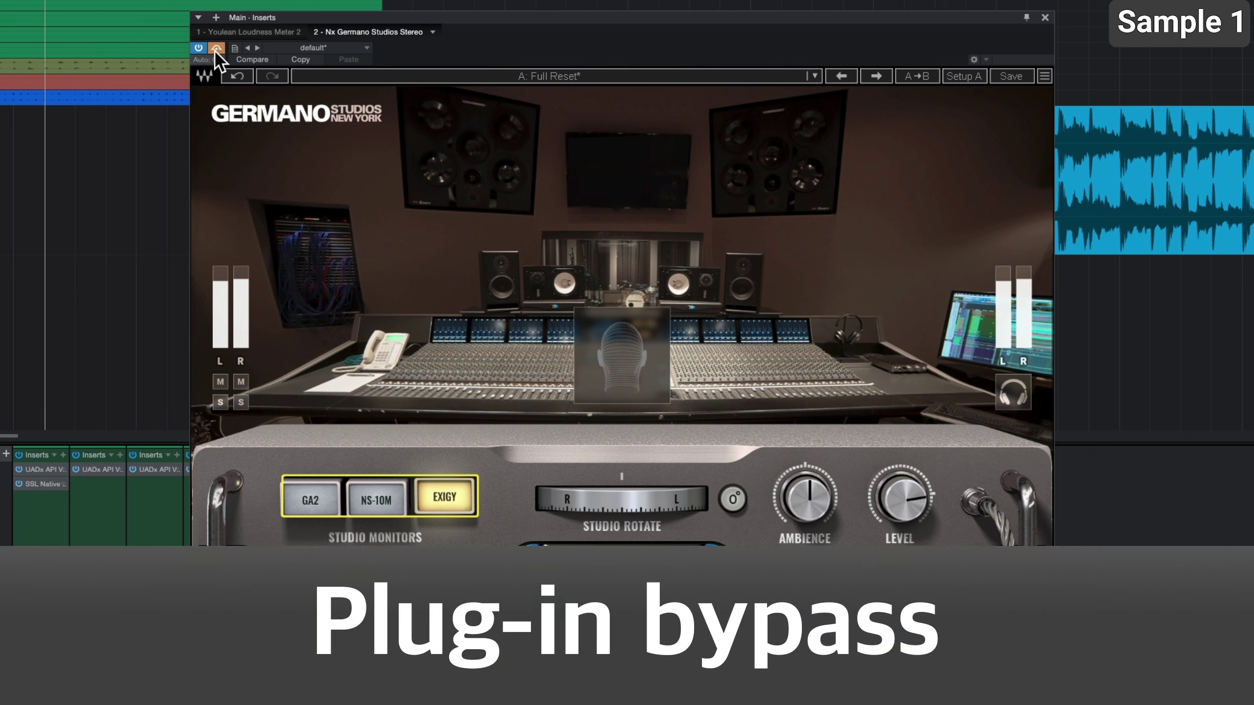
click(216, 48)
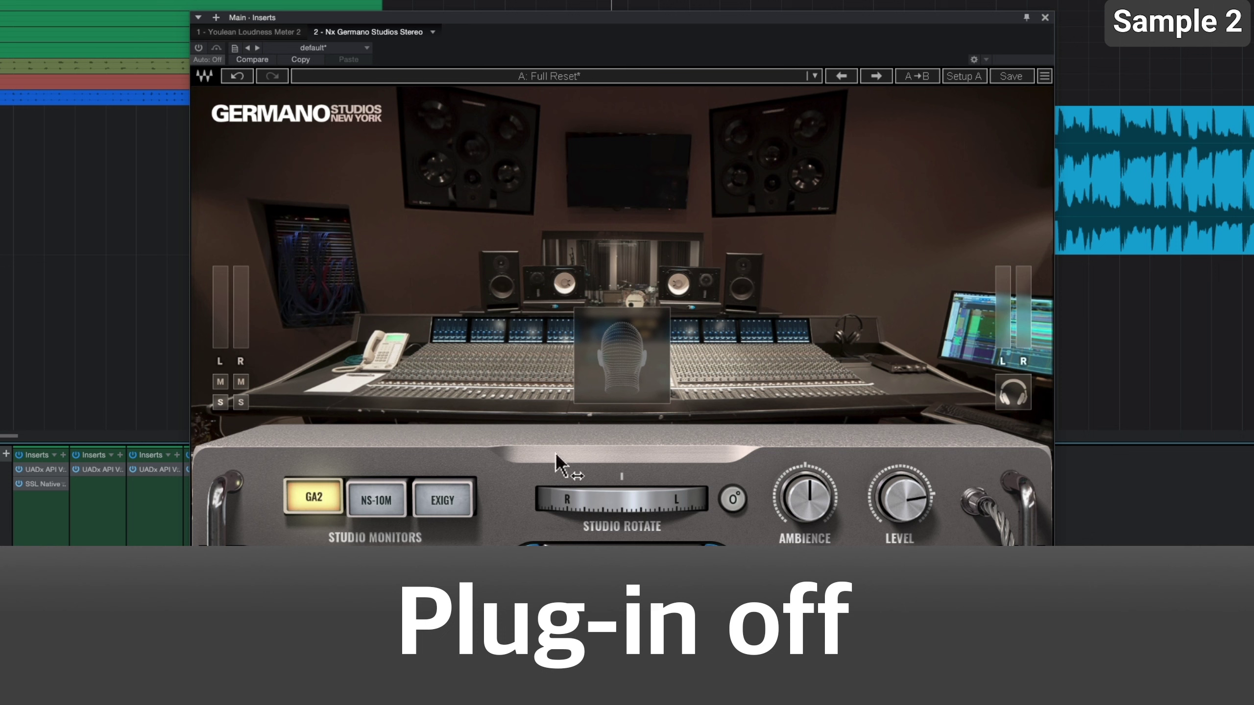
Activate the Nx Germano Studios plug-in for the second sample and compare the GA2 sound with bypass on and off.
click(199, 48)
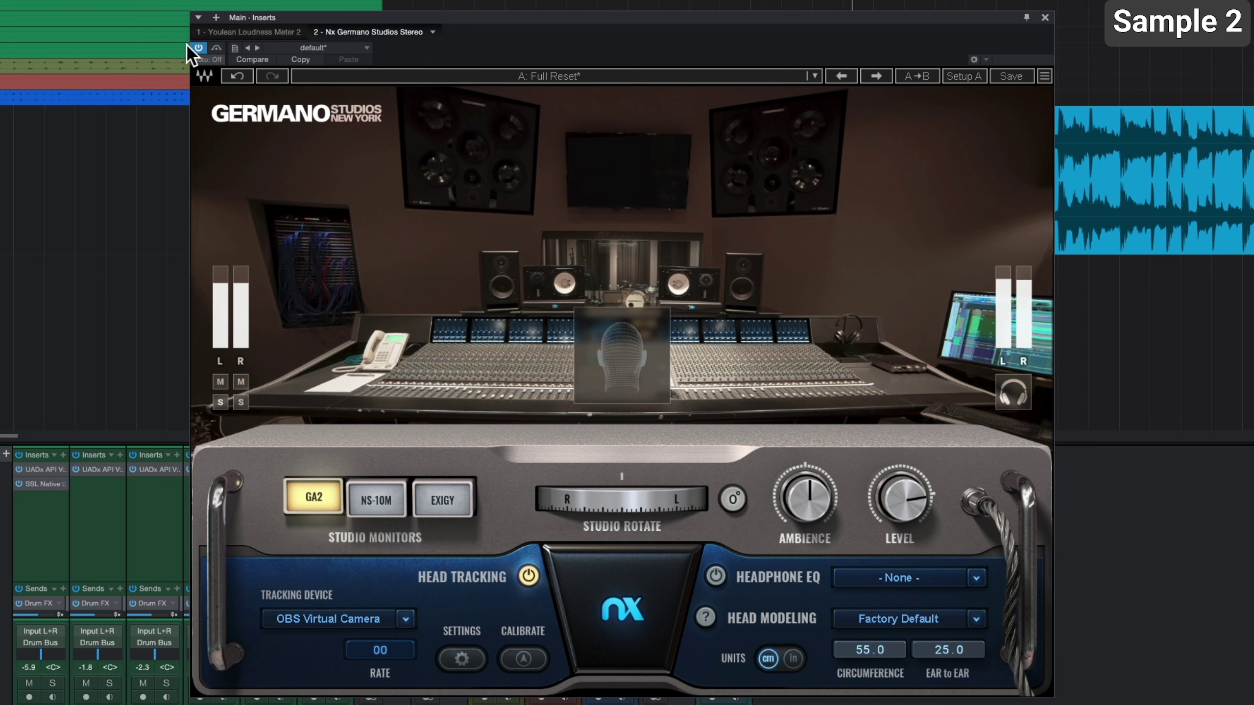
click(216, 49)
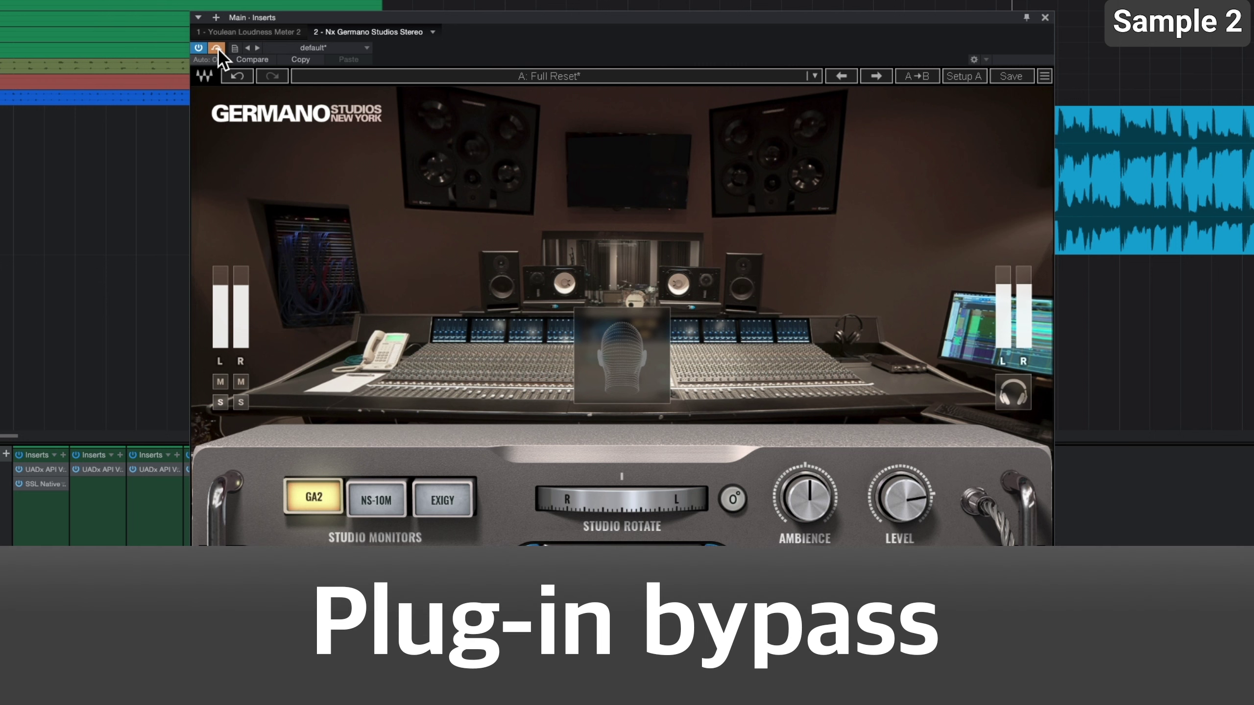
click(217, 48)
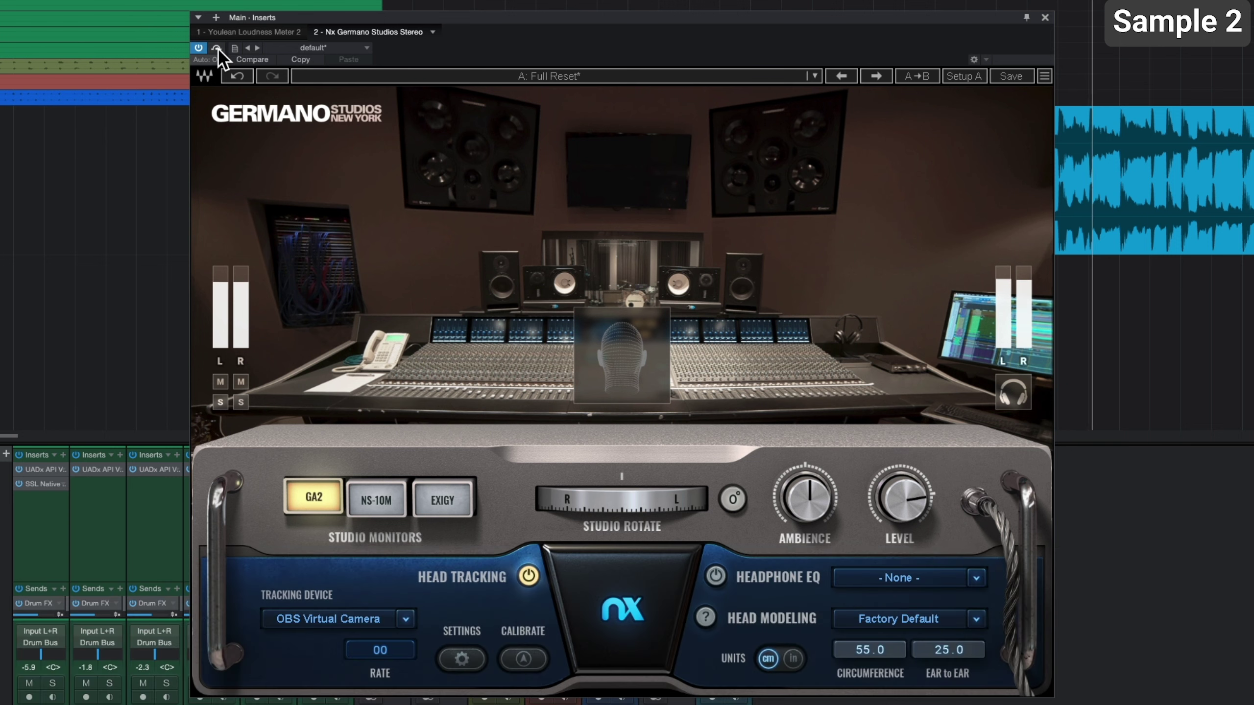
Audition the studio rotated to about -35° on the GA2 monitors and return the rotation to 0°.
drag(637, 499, 573, 499)
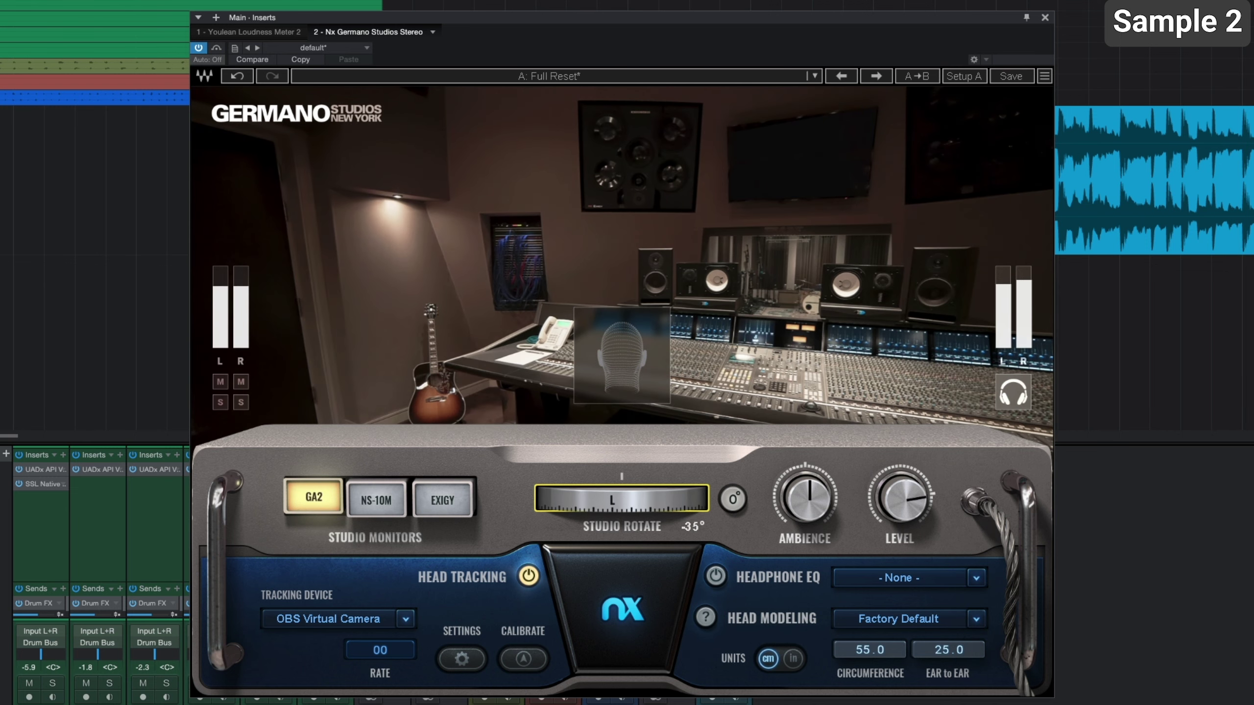
click(734, 498)
click(735, 497)
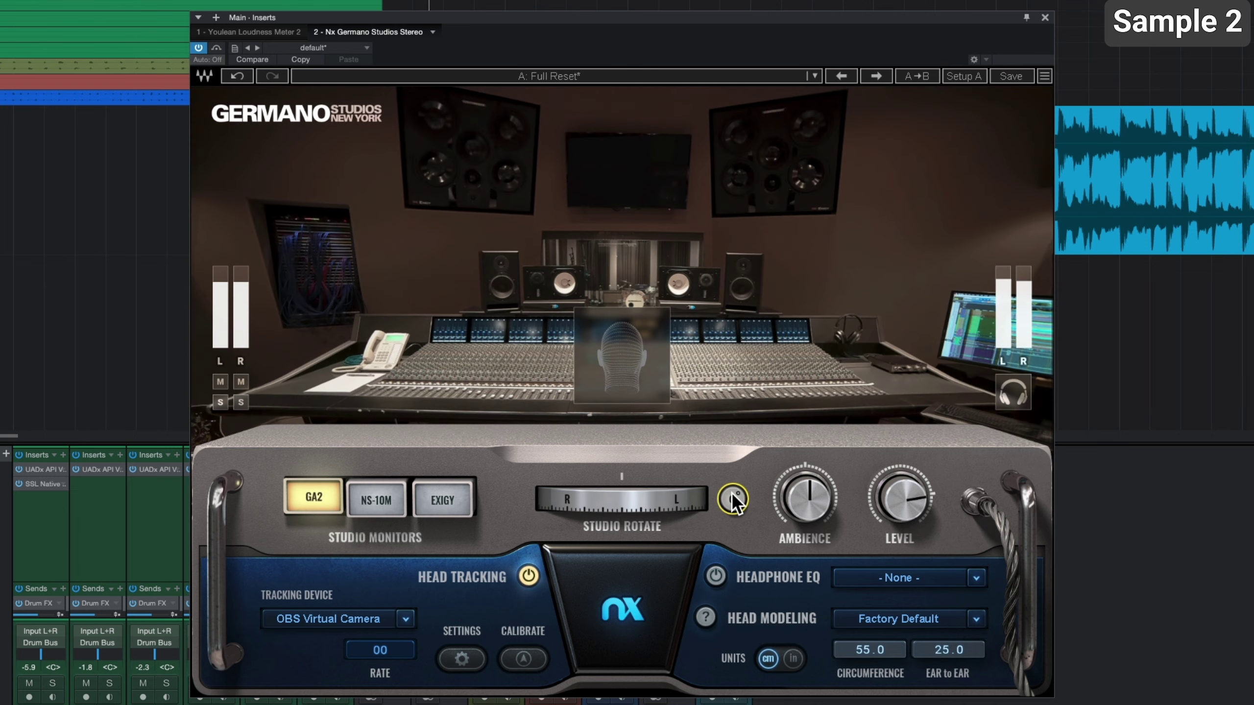
Raise the Ambience moderately above its default on the GA2 monitors and compare the second sample with and without bypass.
drag(800, 508, 800, 499)
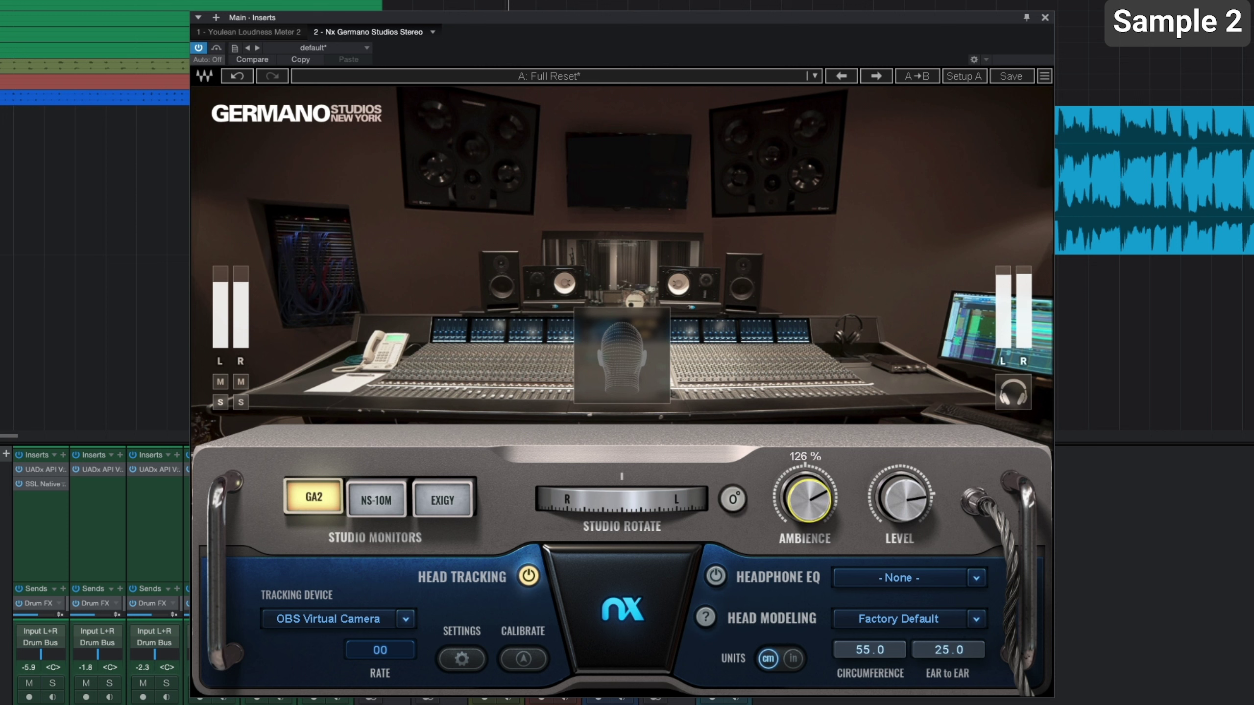
click(217, 49)
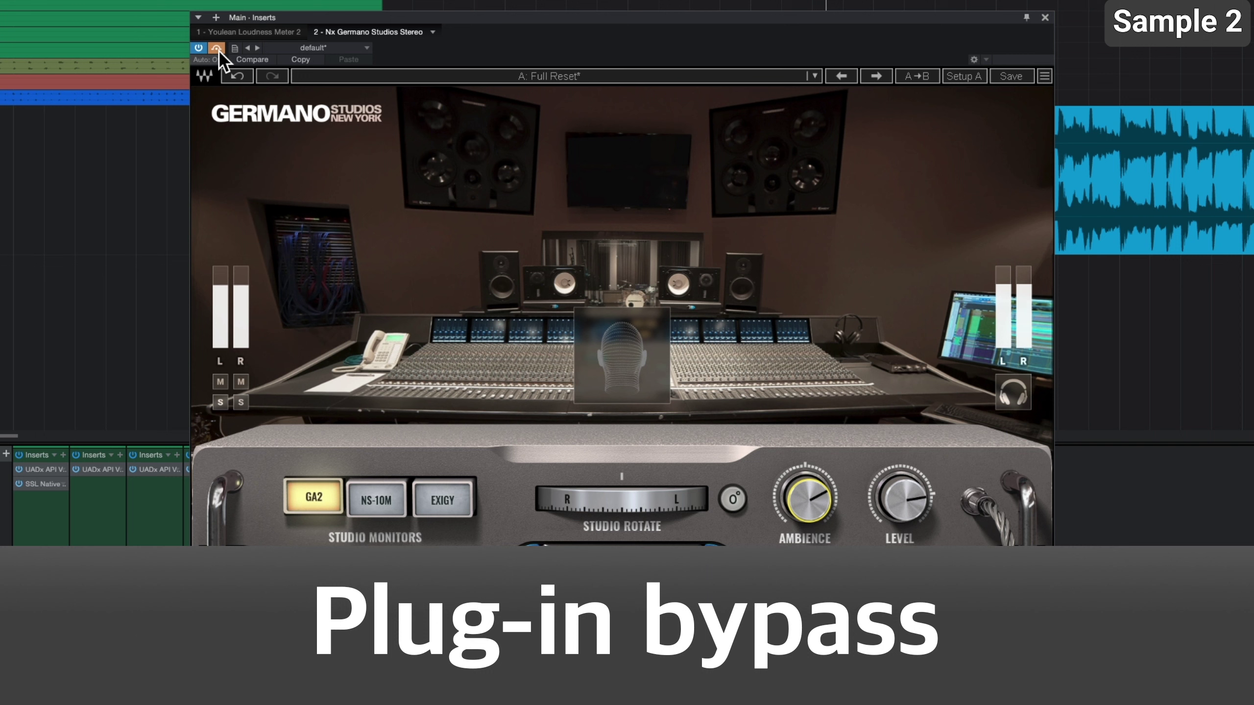
click(217, 48)
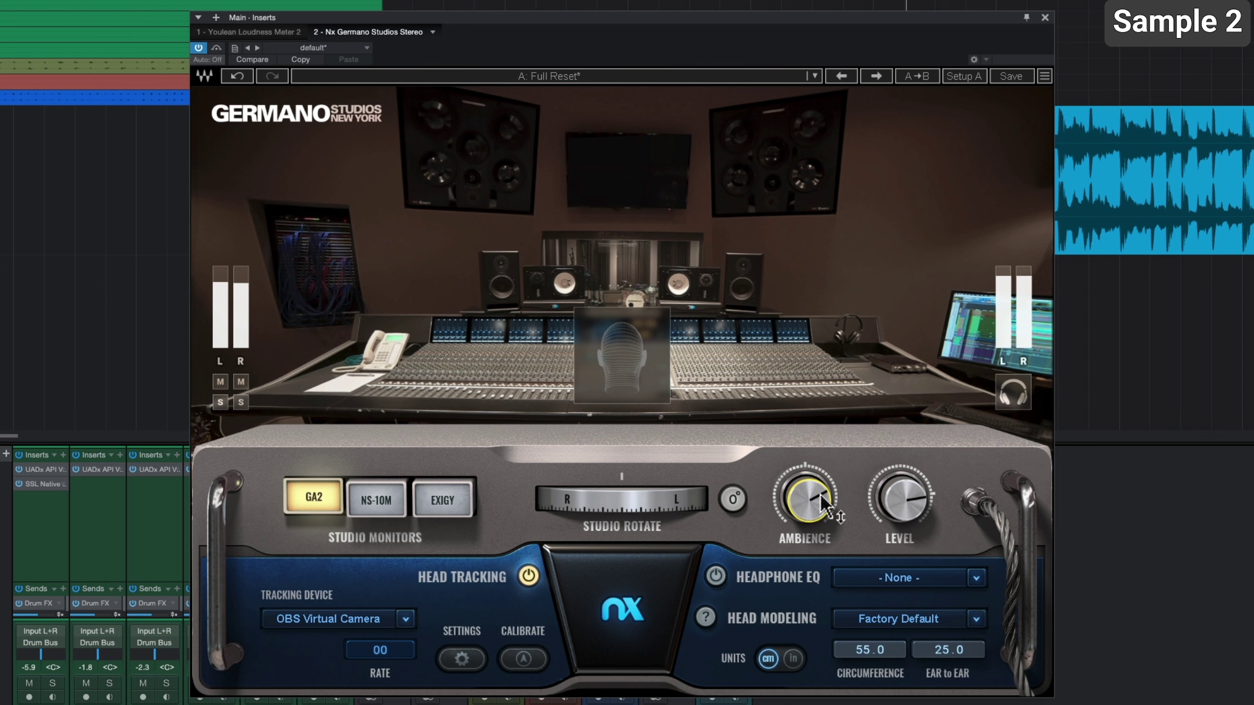
Lower the Ambience below its default on the GA2 monitors, compare with the bypassed signal, and restore the Ambience to its default.
drag(808, 486, 808, 517)
click(216, 49)
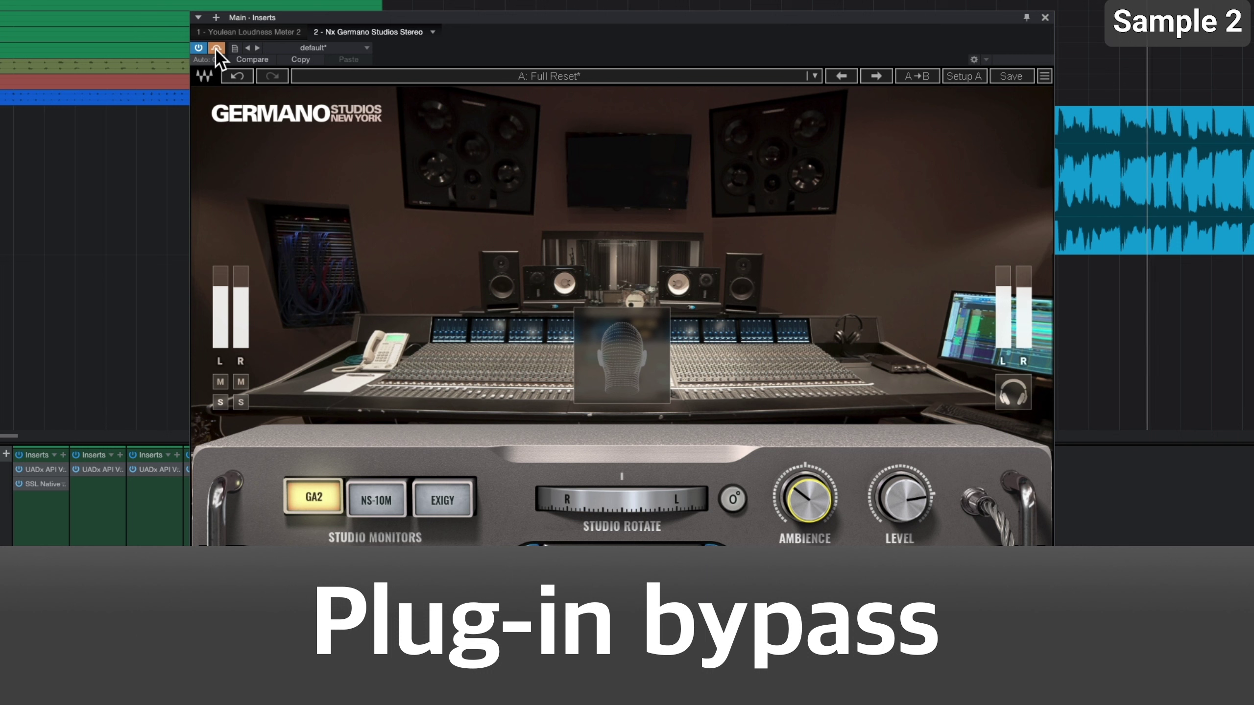
click(216, 49)
drag(809, 493, 808, 479)
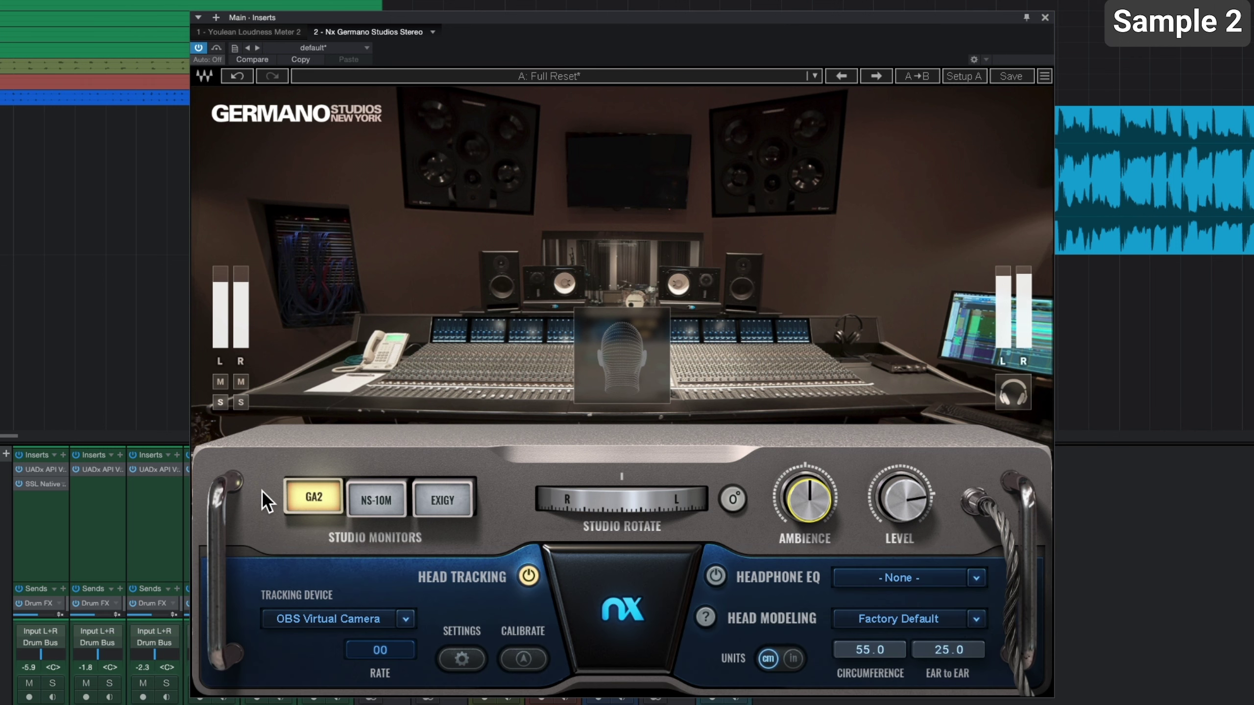
Switch to the NS-10M monitors, audition the studio rotated slightly toward L, and return the rotation to 0°.
click(379, 503)
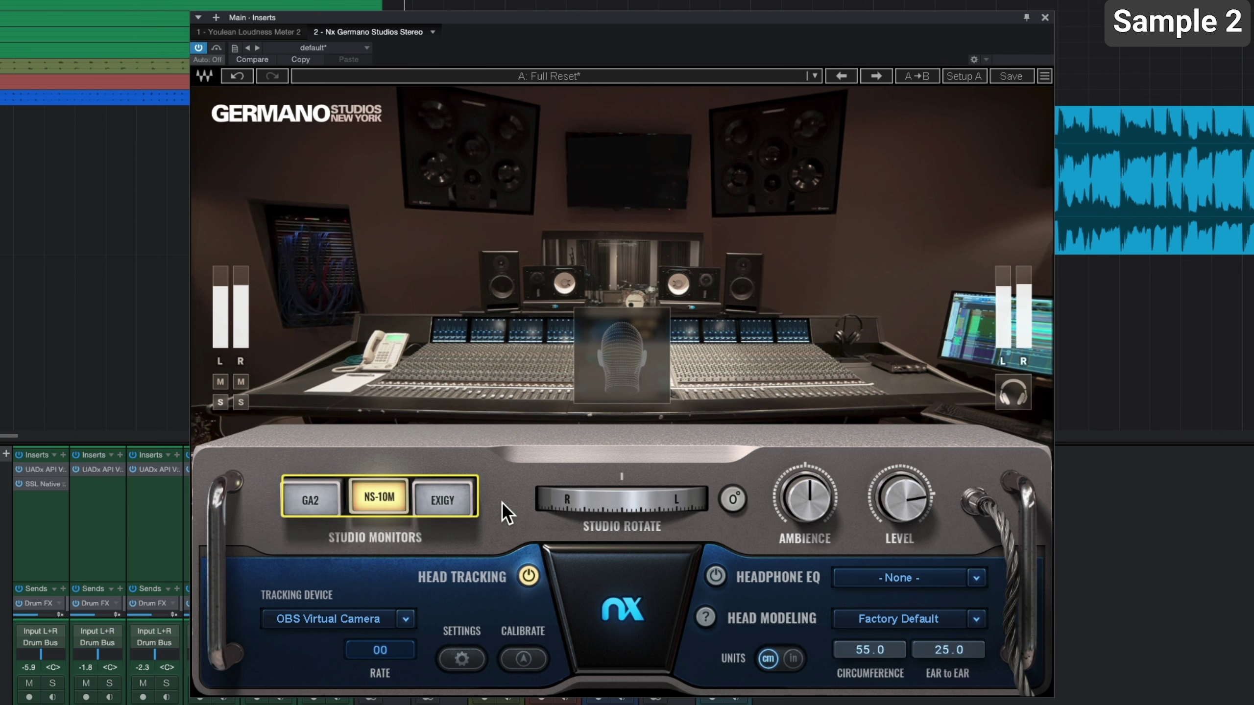
drag(623, 509, 706, 505)
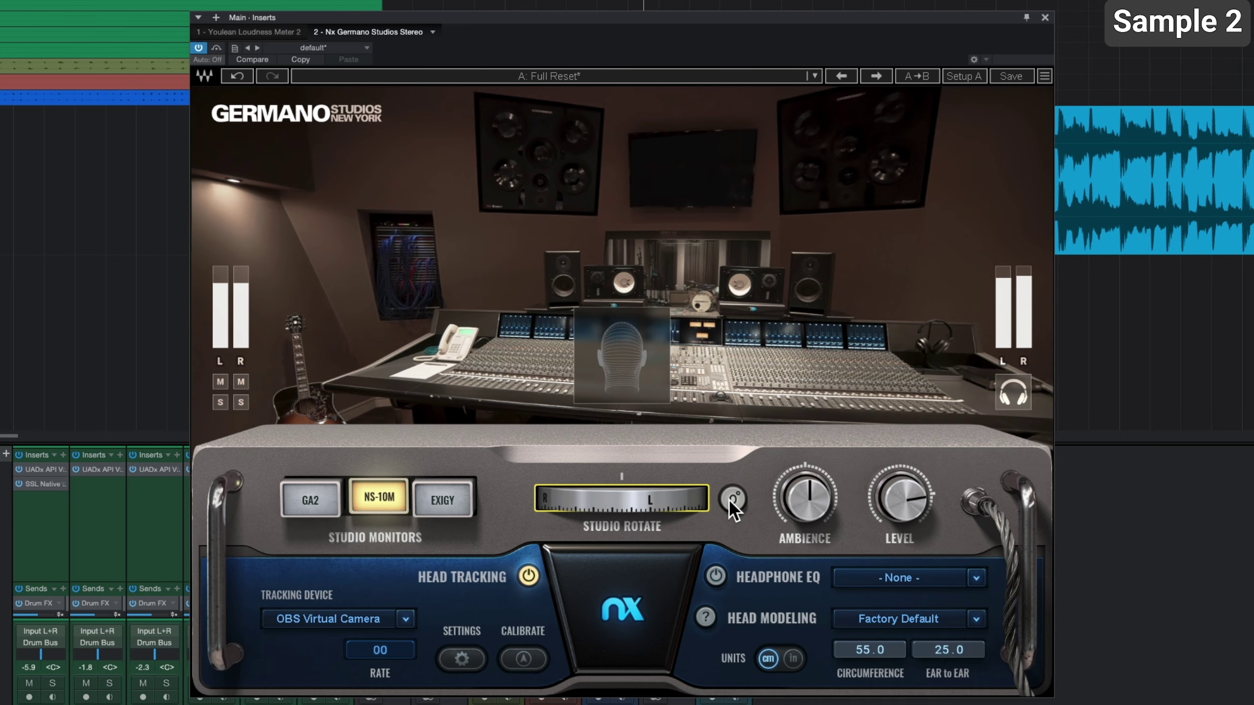
click(734, 500)
Audition raised and lowered Ambience on the NS-10M monitors, comparing each with bypass, and restore the Ambience to 100 %.
drag(797, 502, 796, 473)
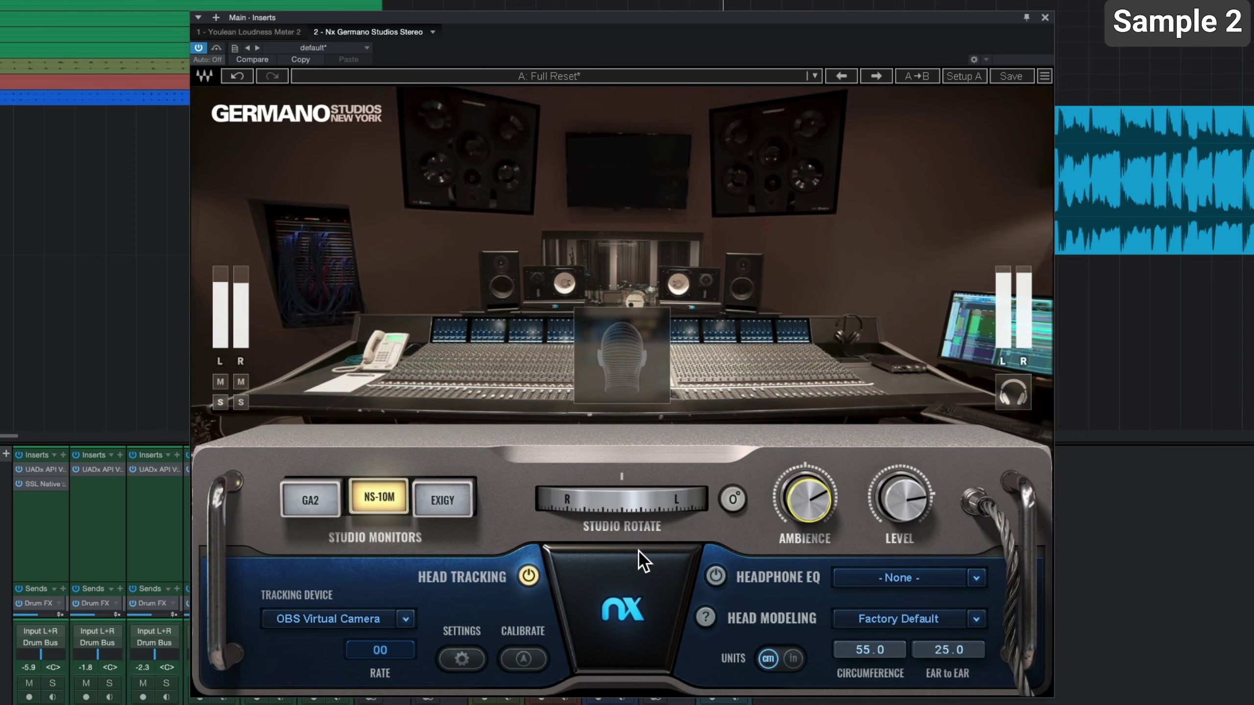
click(215, 48)
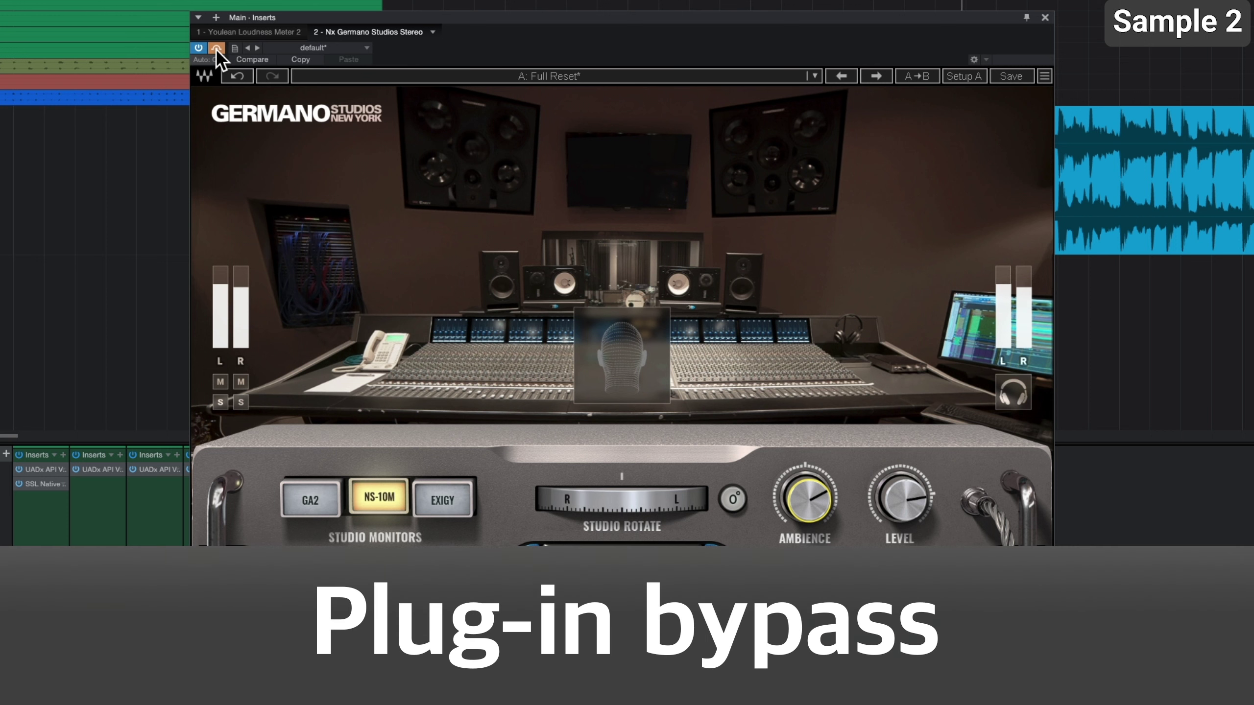
click(216, 48)
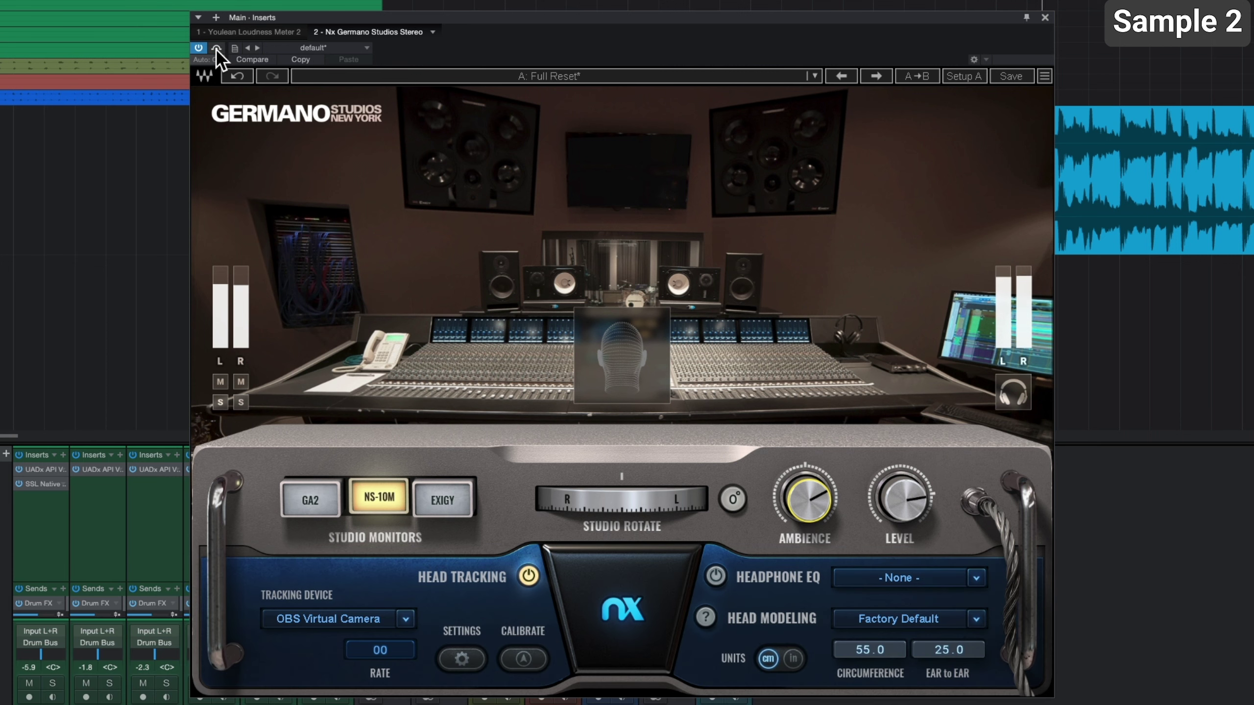
drag(808, 509, 808, 548)
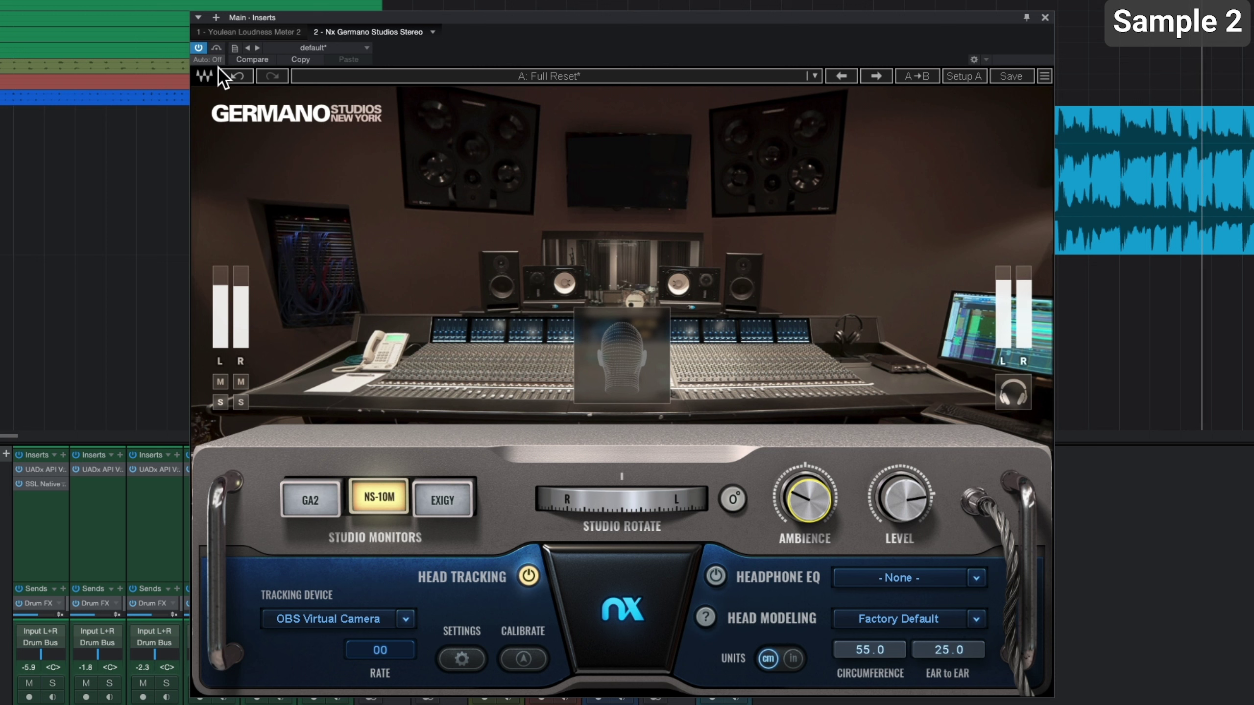
click(217, 48)
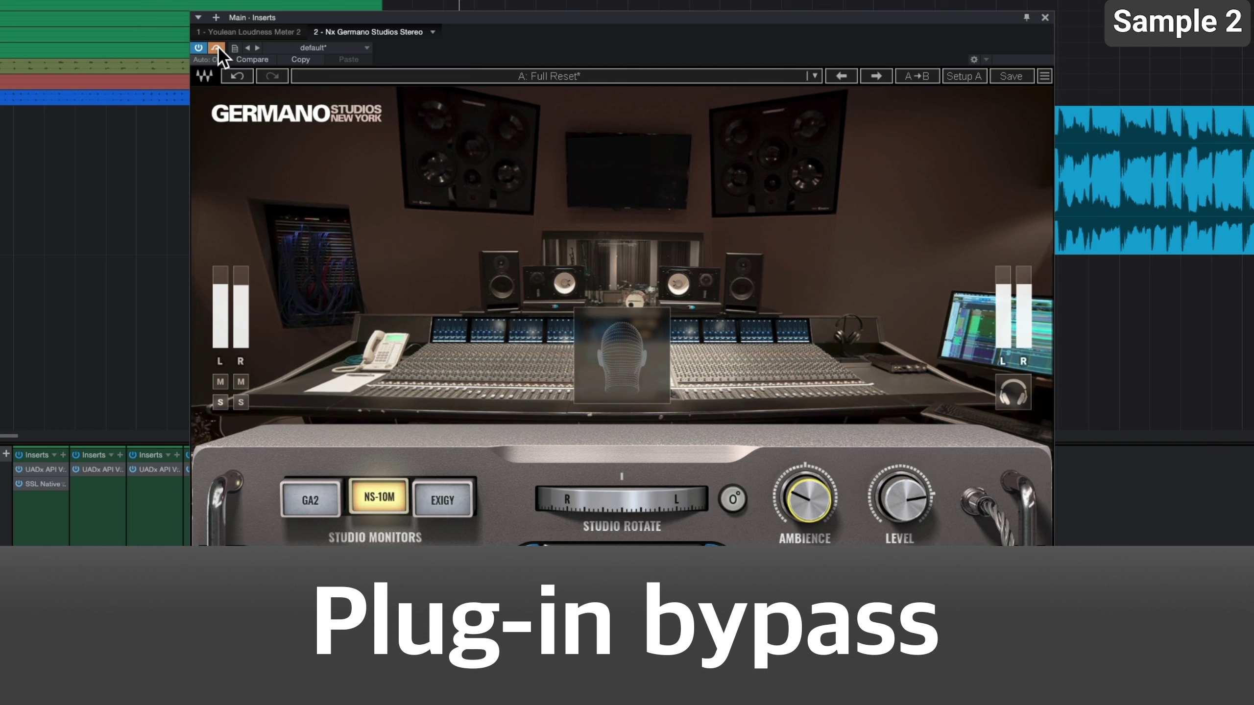
click(217, 48)
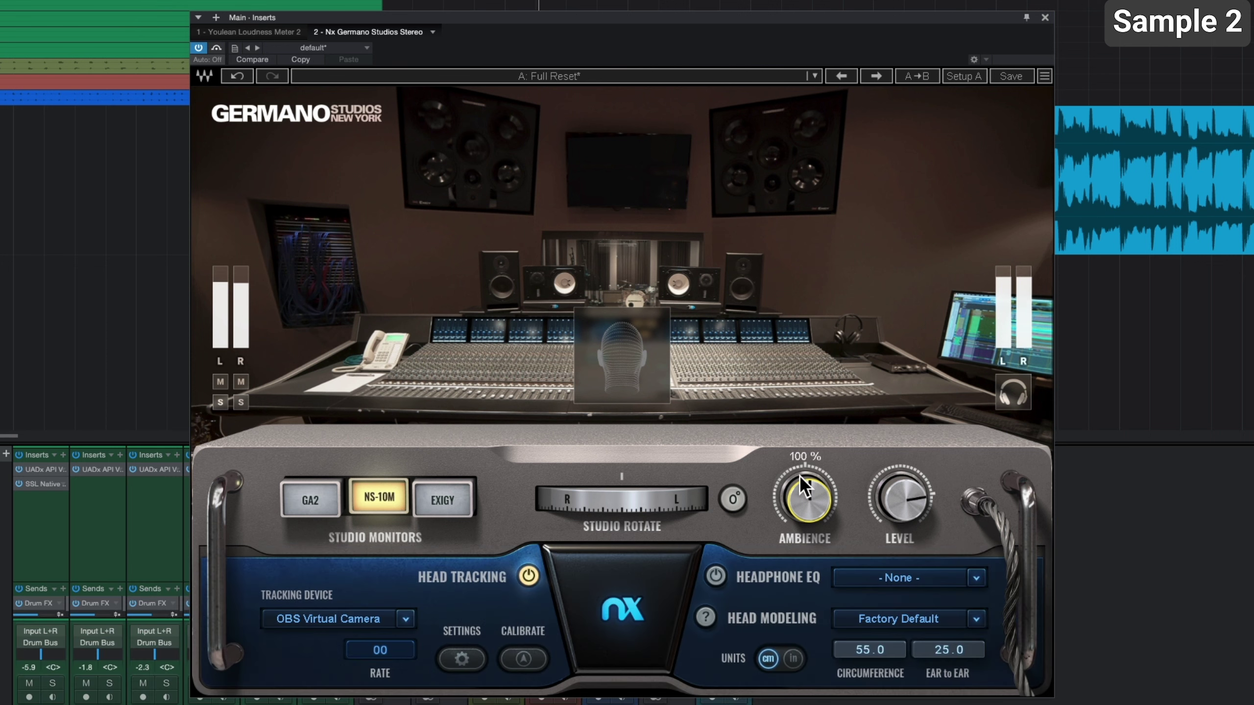
Switch to the Exigy monitors, audition the studio rotated far toward R, and return the rotation to 0°.
click(450, 496)
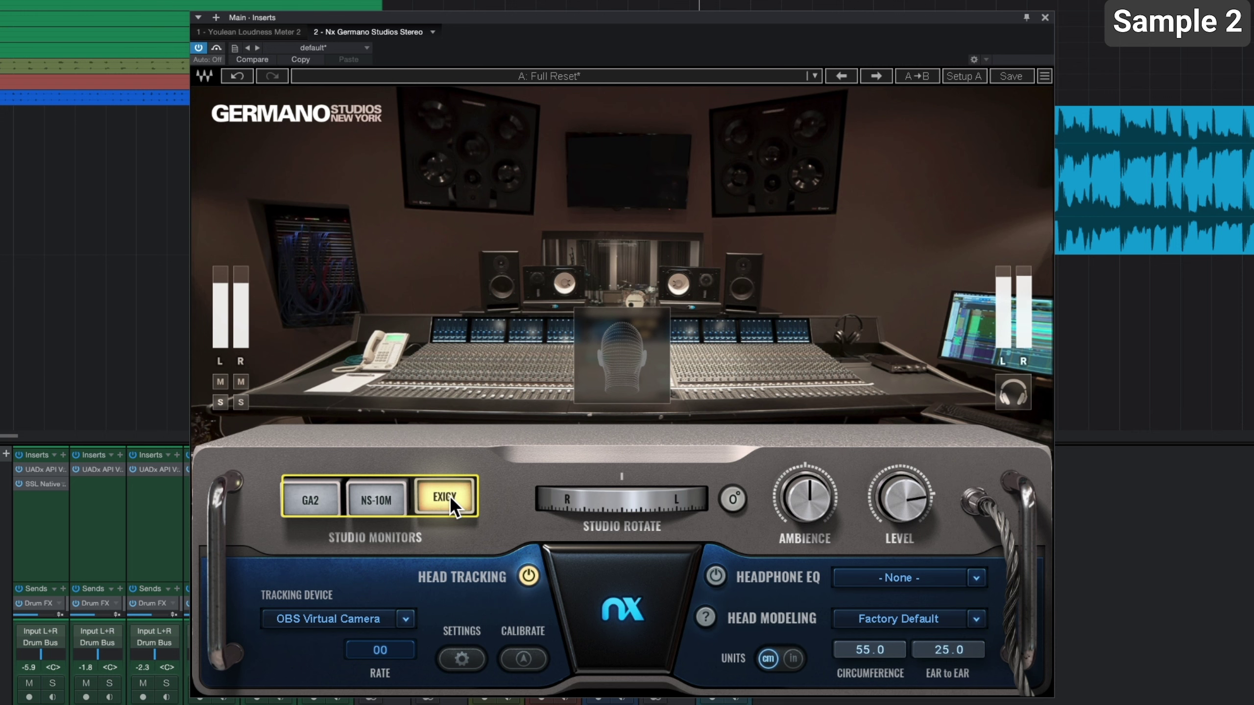
drag(615, 500, 755, 509)
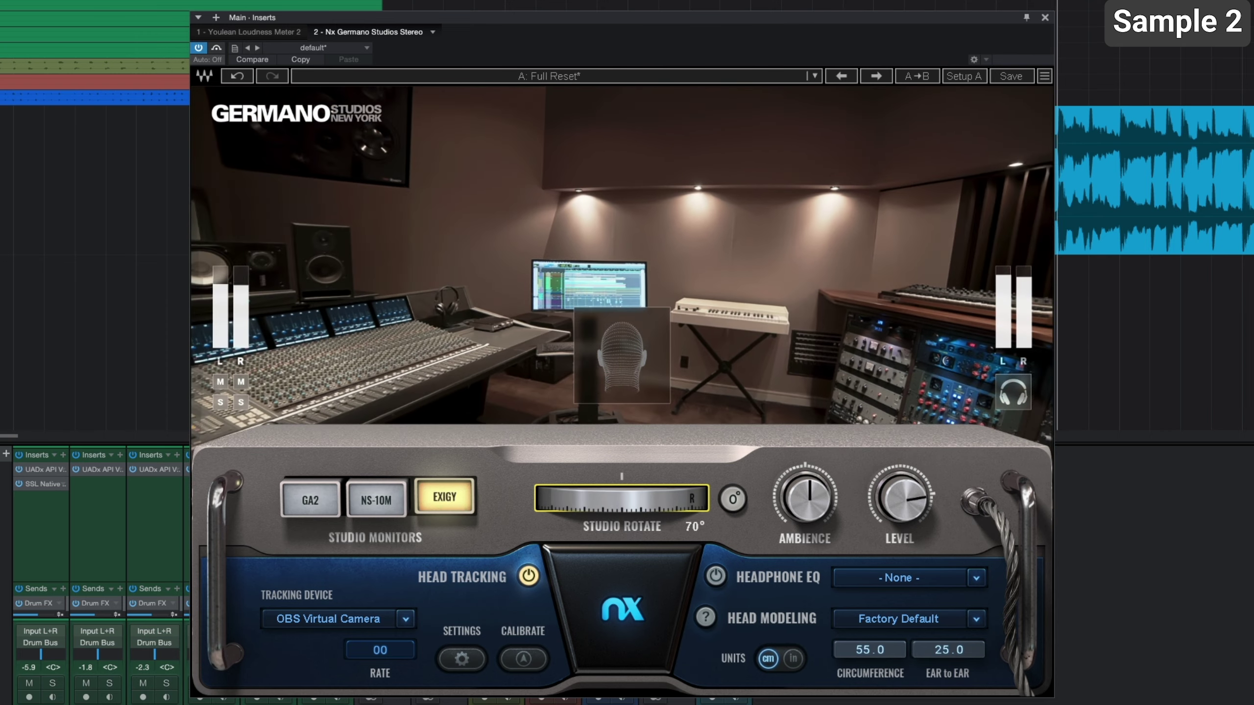
click(733, 498)
Audition the Exigy monitors with the Ambience raised and then lowered, comparing each setting with the bypassed signal.
drag(806, 499, 805, 479)
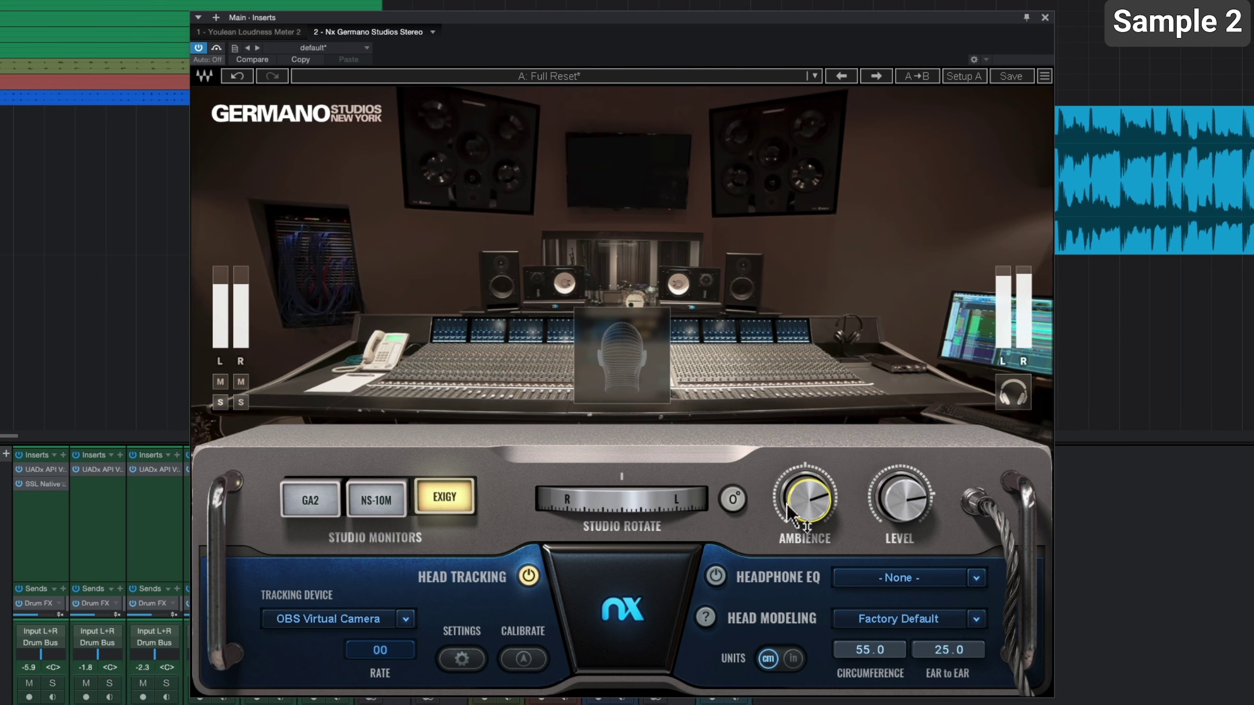
click(216, 48)
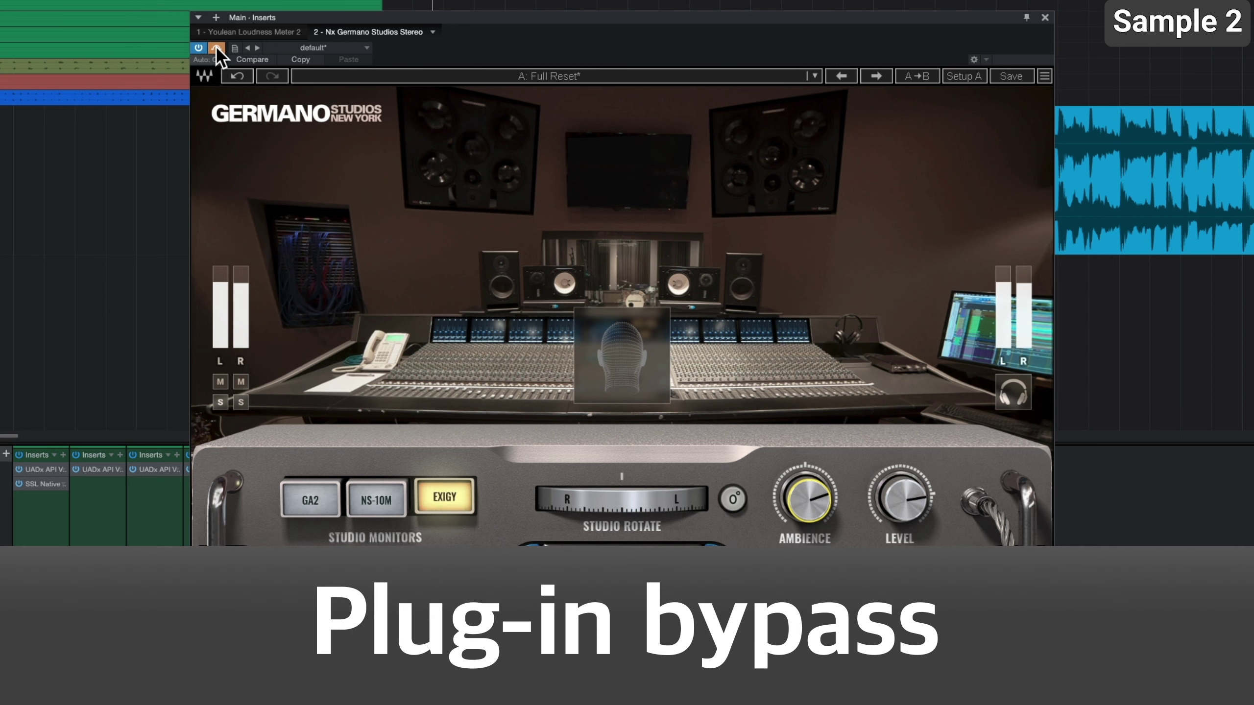
click(215, 48)
mouse_move(805, 496)
mouse_down()
mouse_move(805, 515)
mouse_move(806, 499)
mouse_up()
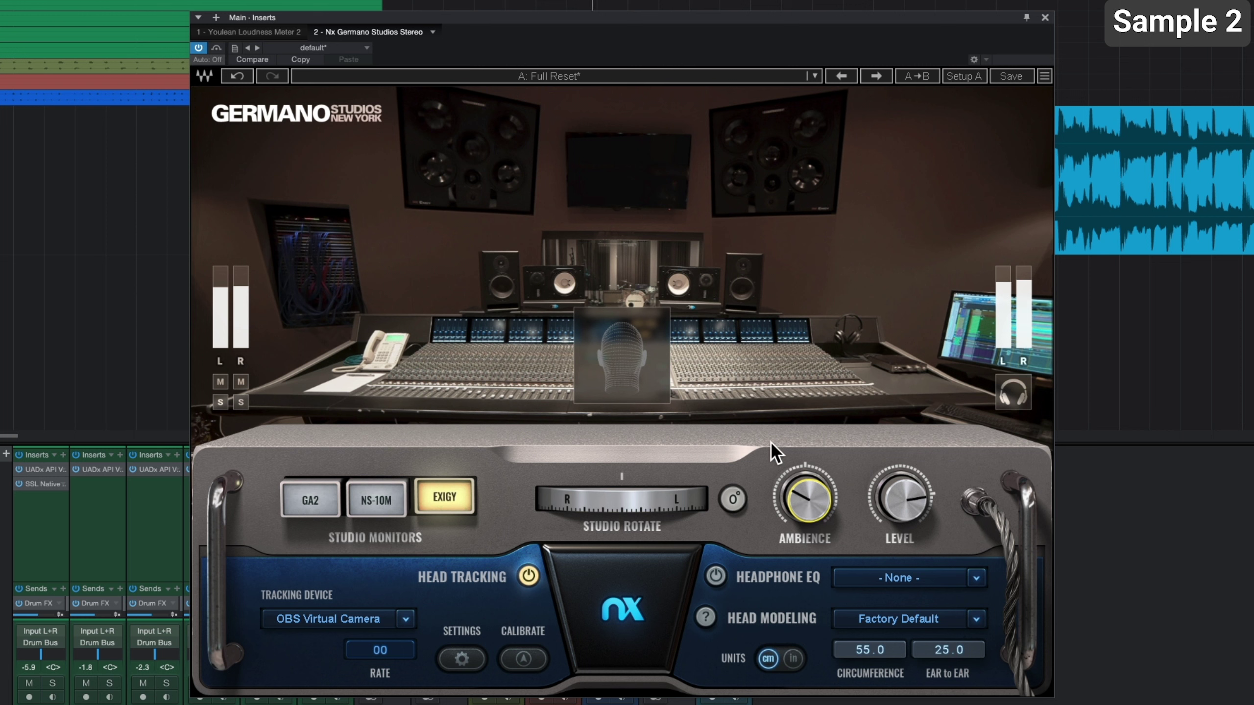
click(216, 48)
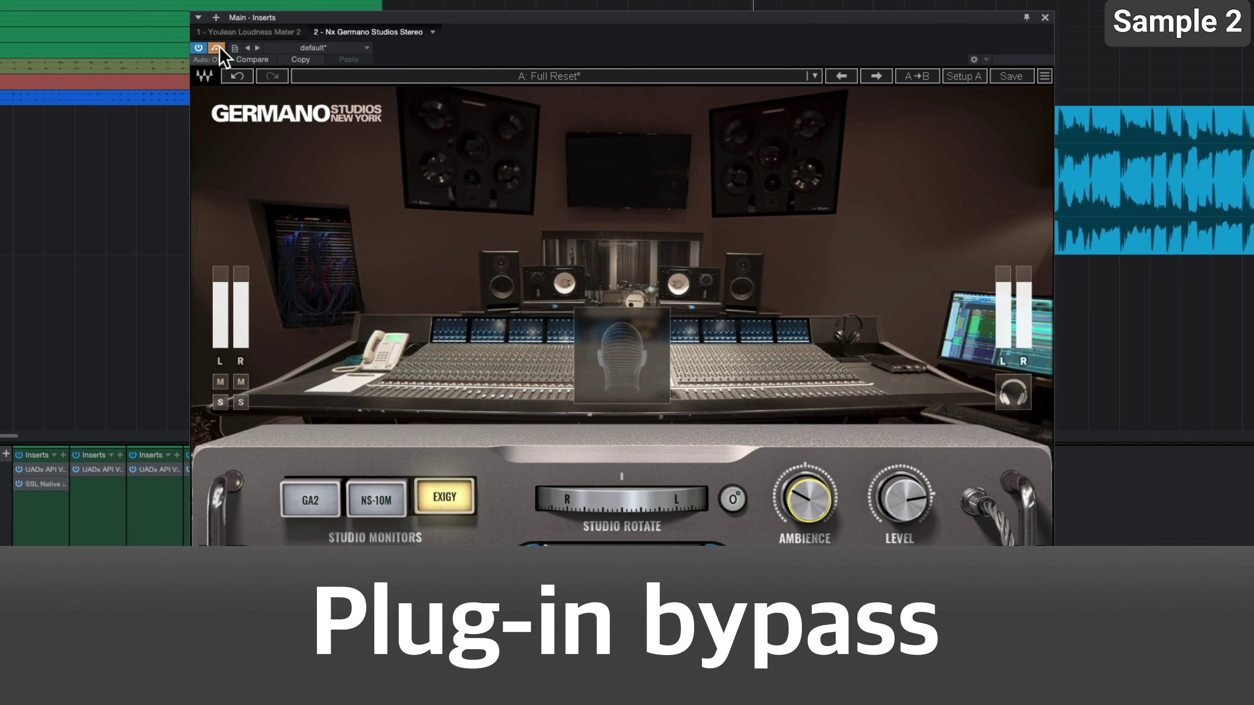
click(217, 48)
Rotate the studio toward R with default Ambience, audition the NS-10M and GA2 monitors, and return the rotation to 0°.
drag(583, 494, 676, 498)
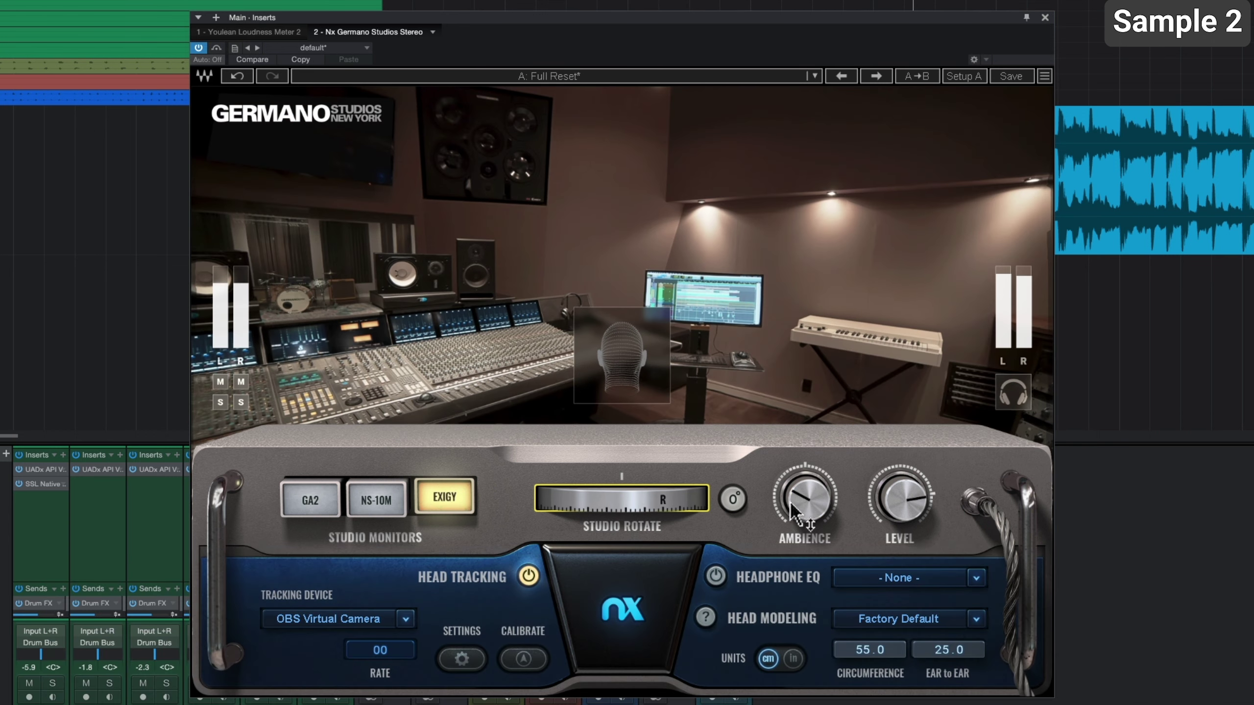
drag(793, 514, 794, 499)
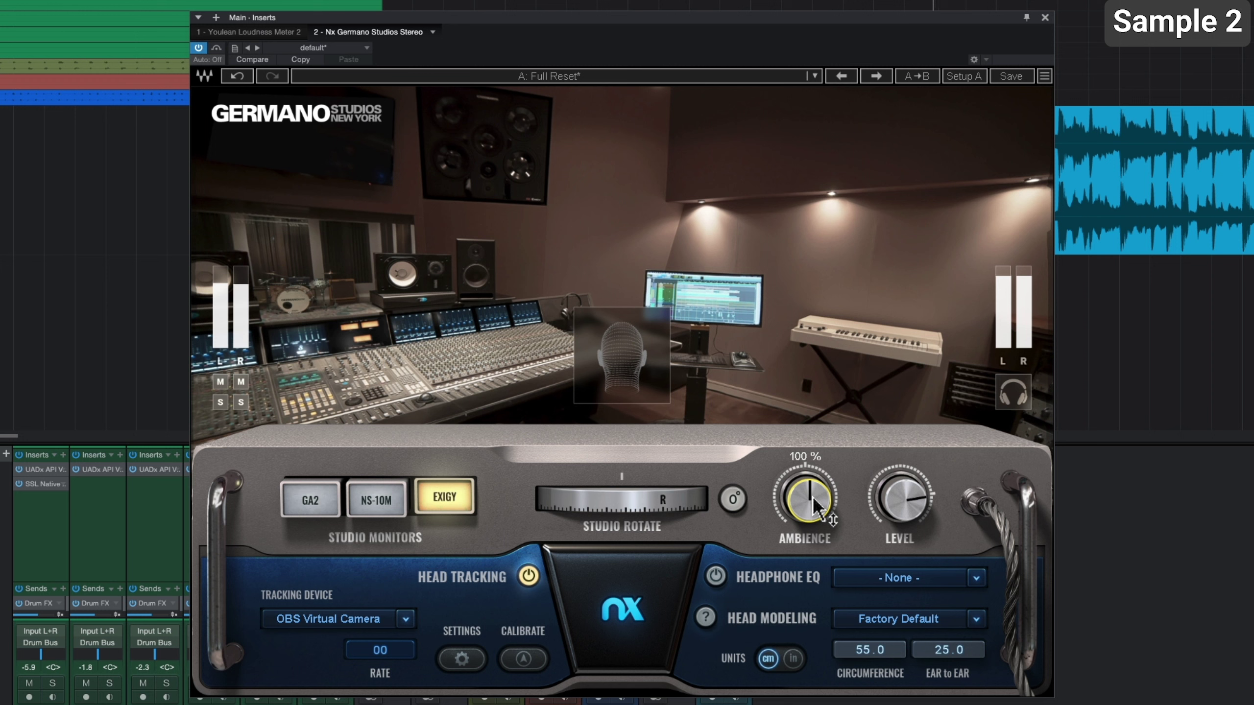
click(374, 502)
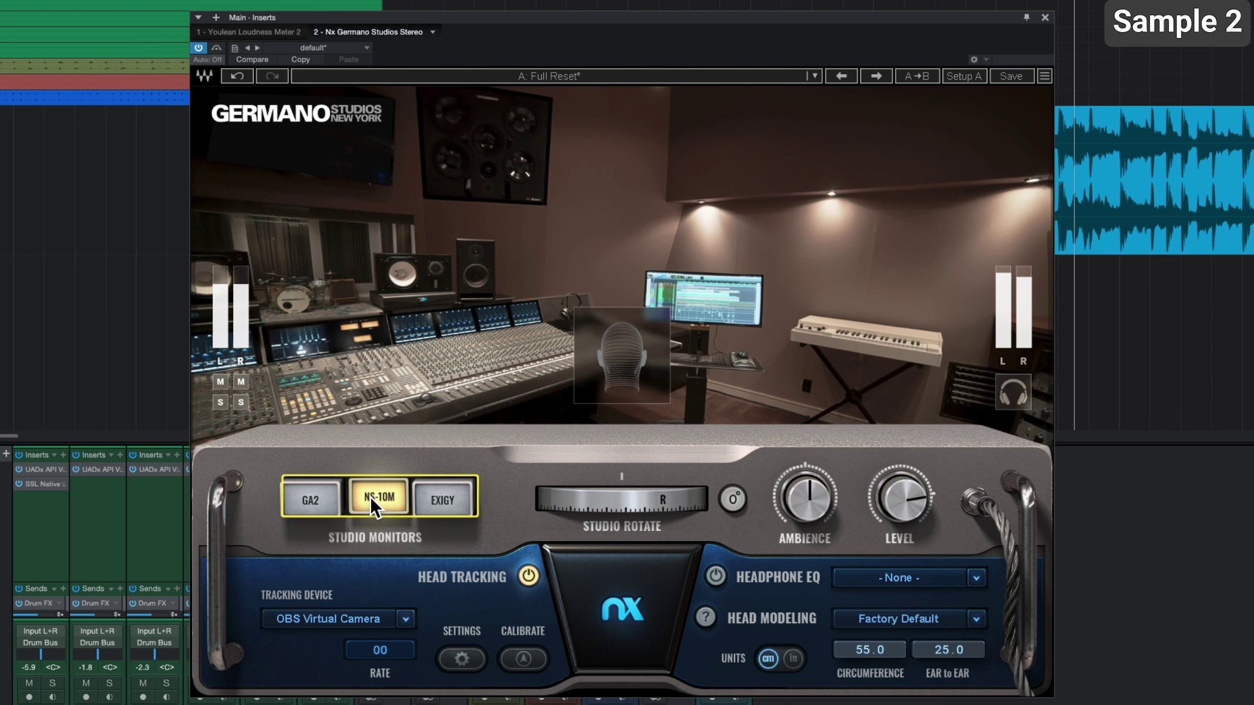
click(319, 502)
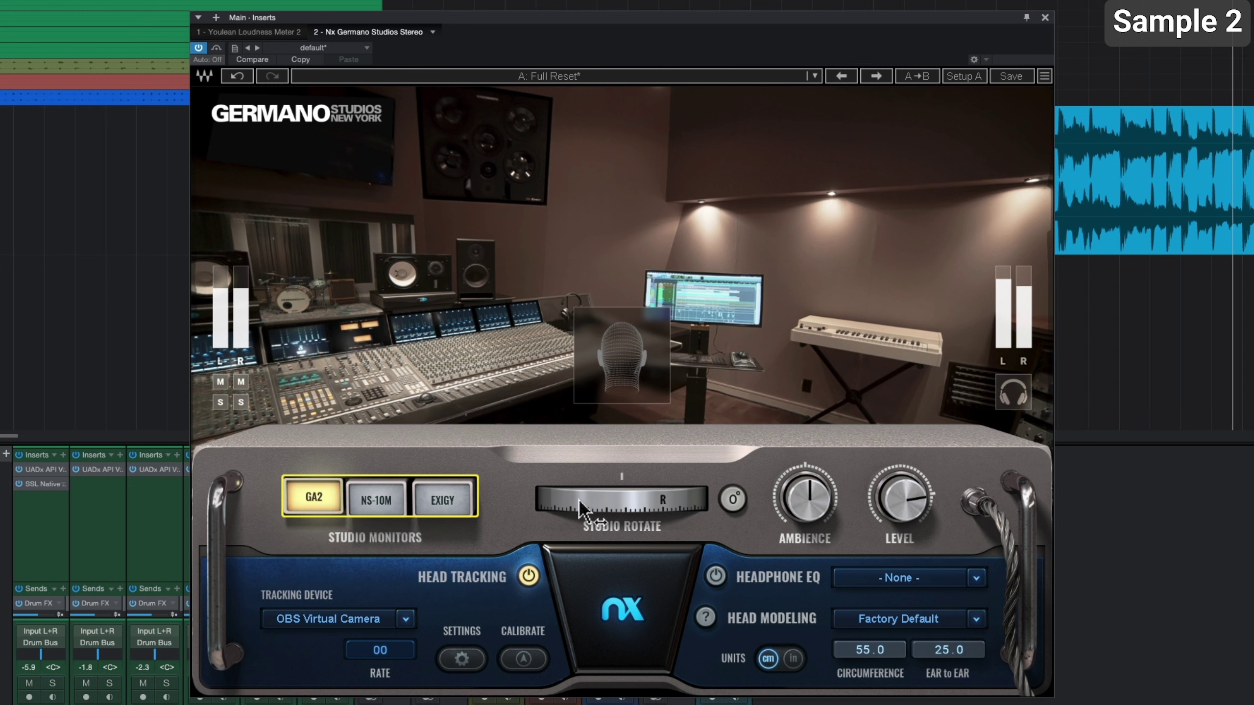
click(731, 501)
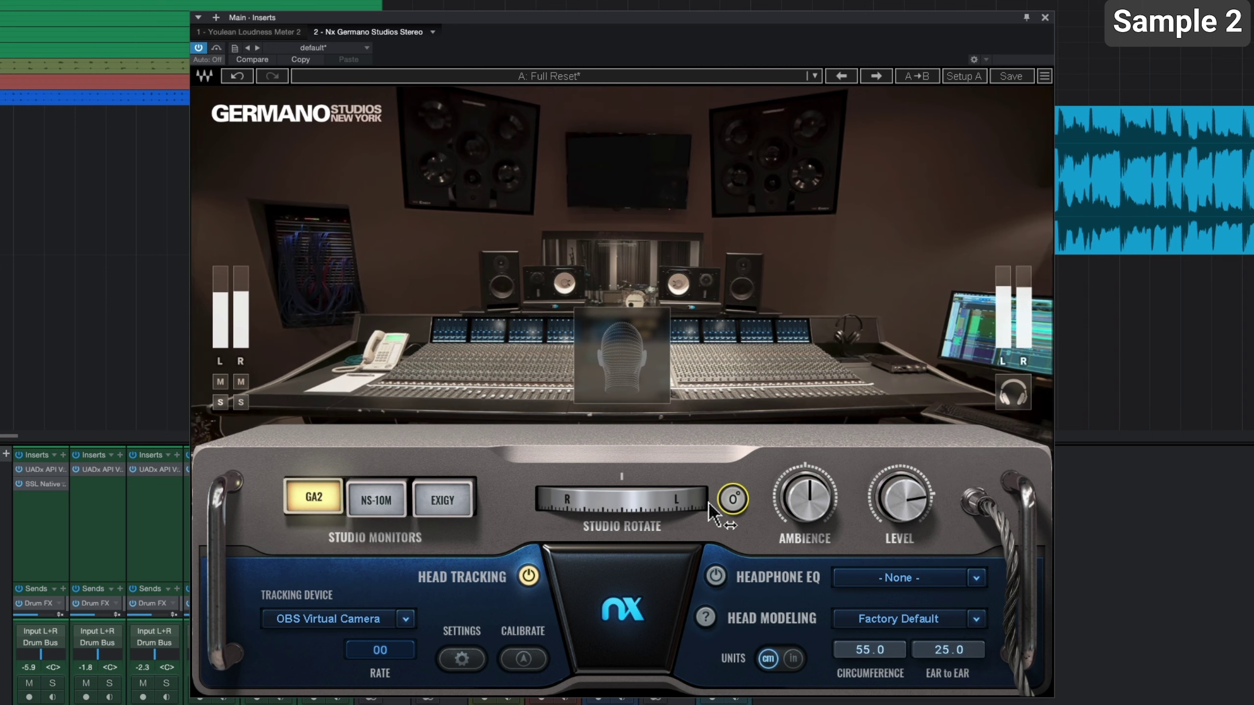
Audition the NS-10M, Exigy and GA2 monitors in turn with the studio facing straight ahead.
click(387, 508)
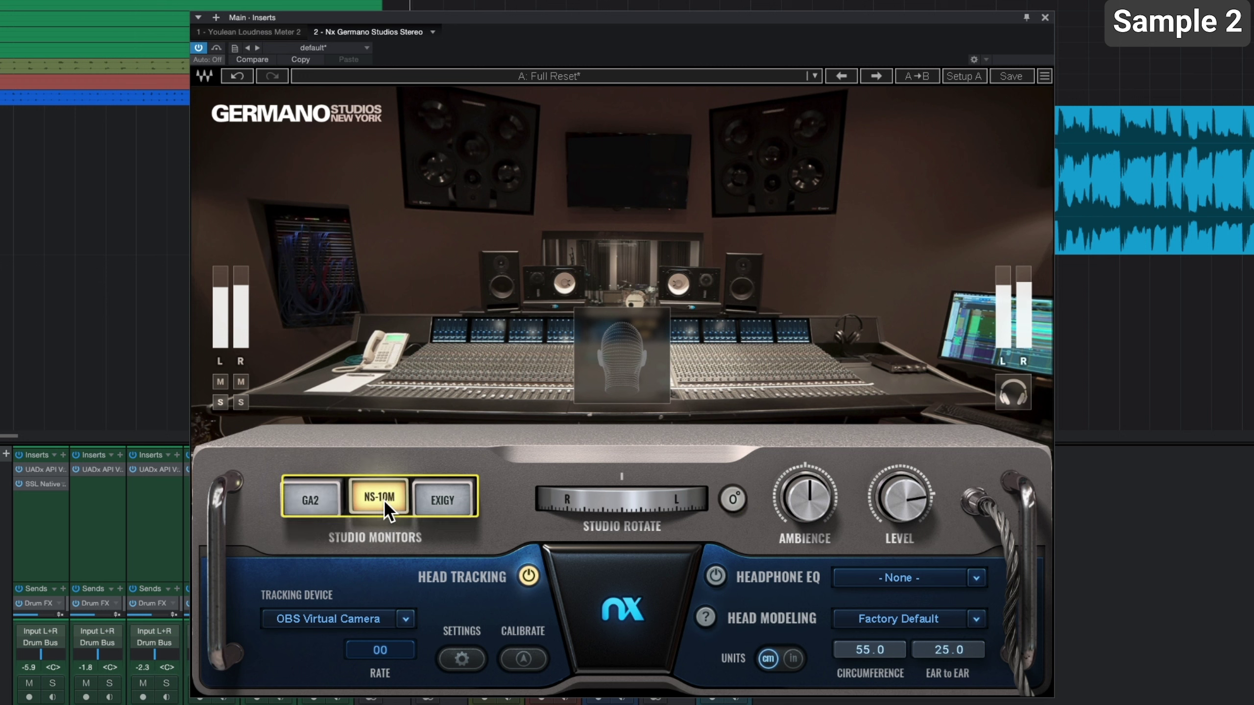
click(455, 500)
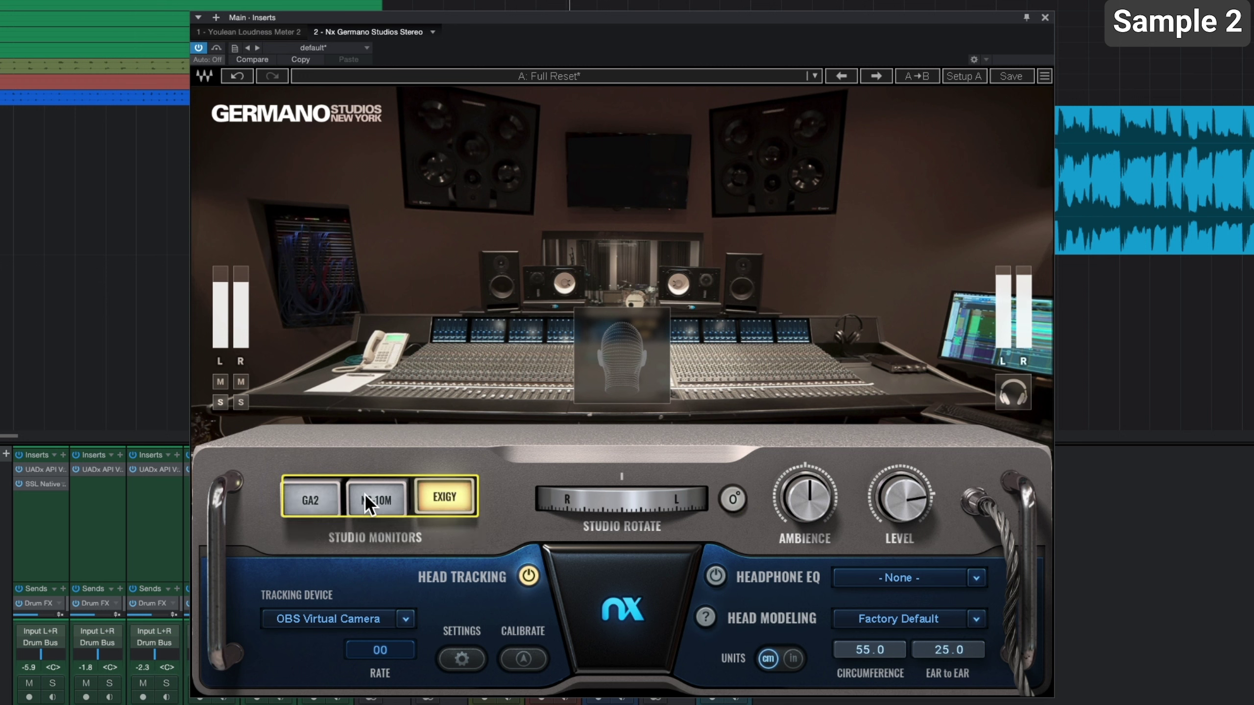
click(314, 502)
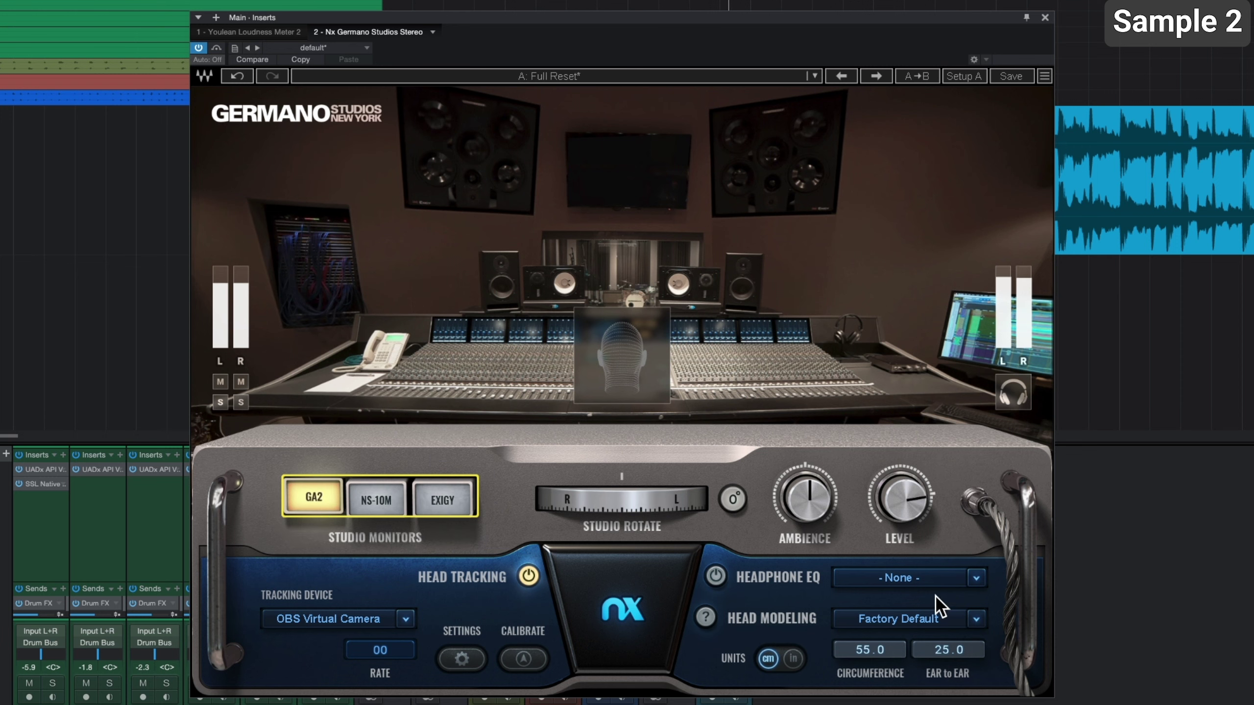
Look over the available Headphone EQ models and keep the selection at None.
click(978, 579)
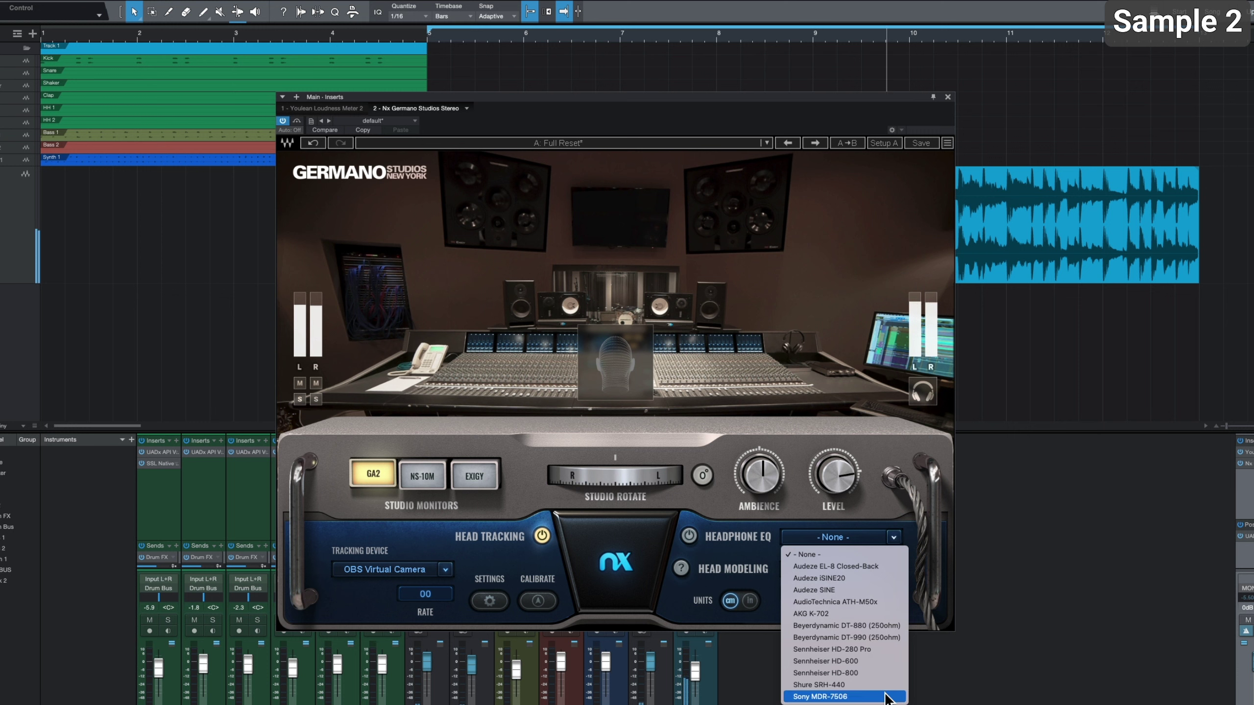
click(889, 554)
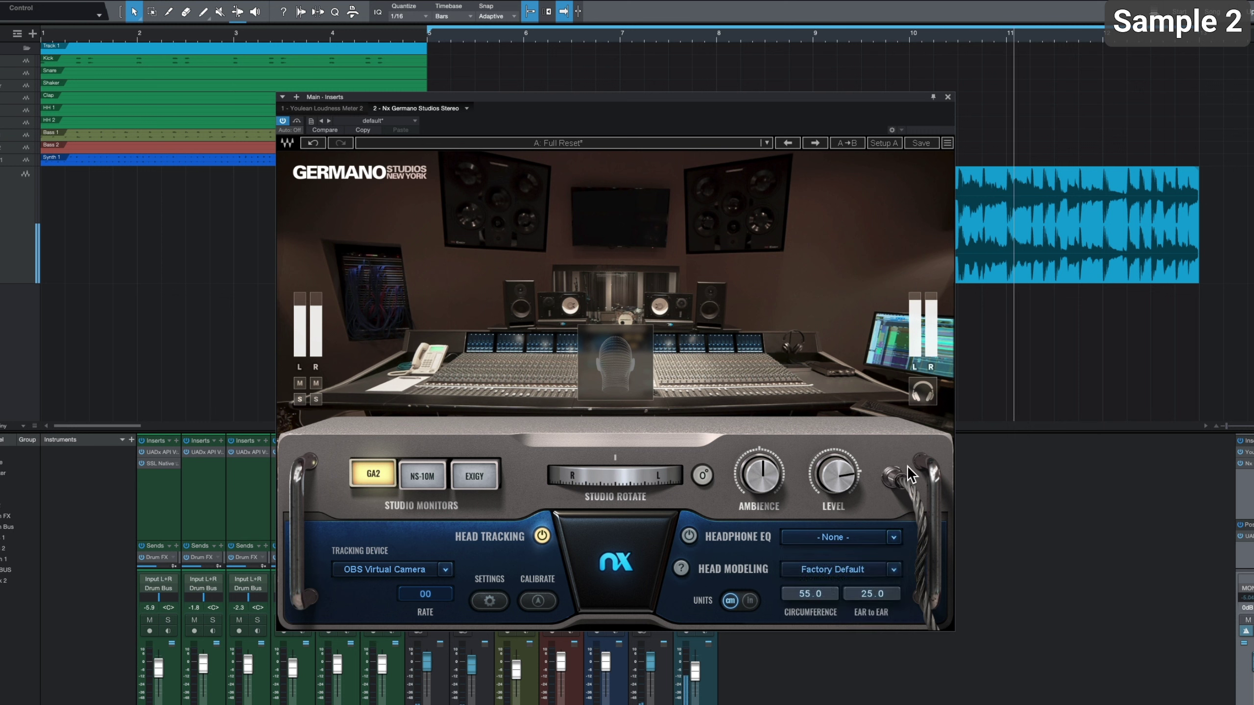